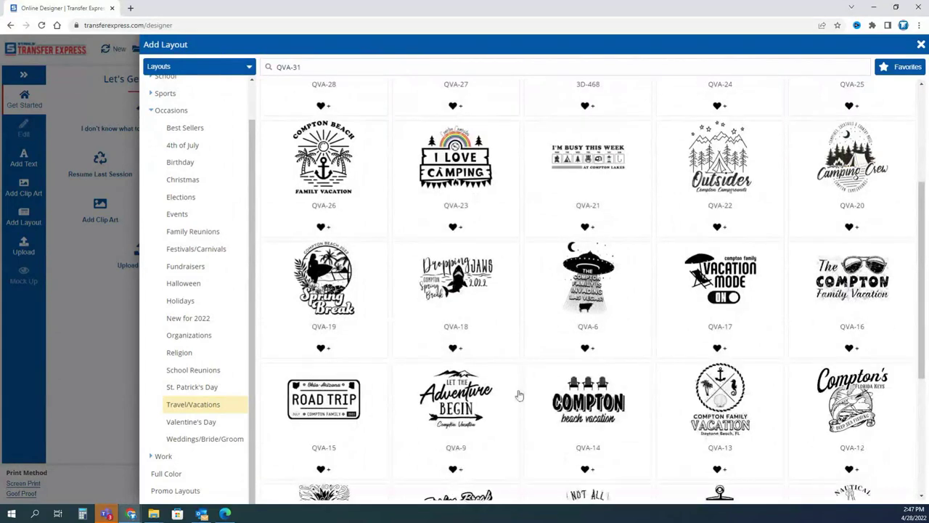
Scroll through the Travel/Vacations layout thumbnails, including QVA-26, QVA-15 Road Trip and QVA-9.
scroll(583, 417, down, 1)
scroll(521, 301, down, 2)
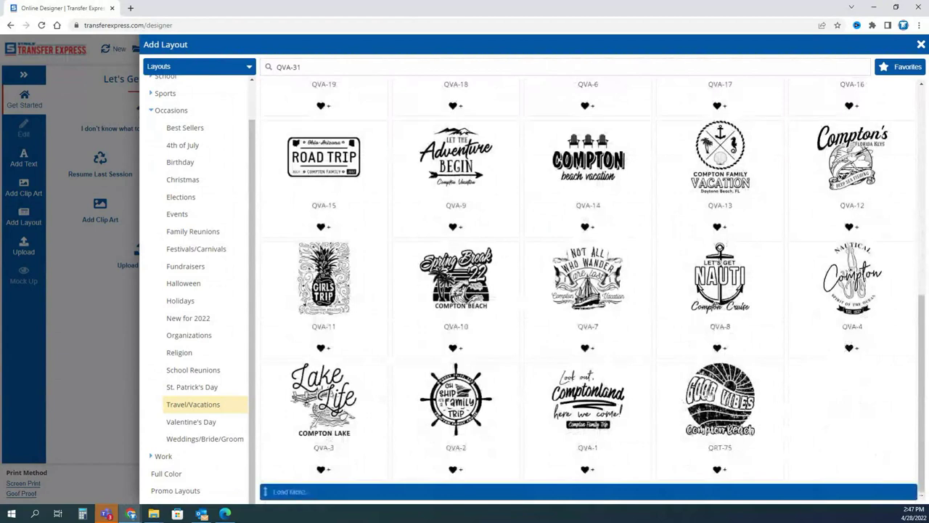
click(710, 395)
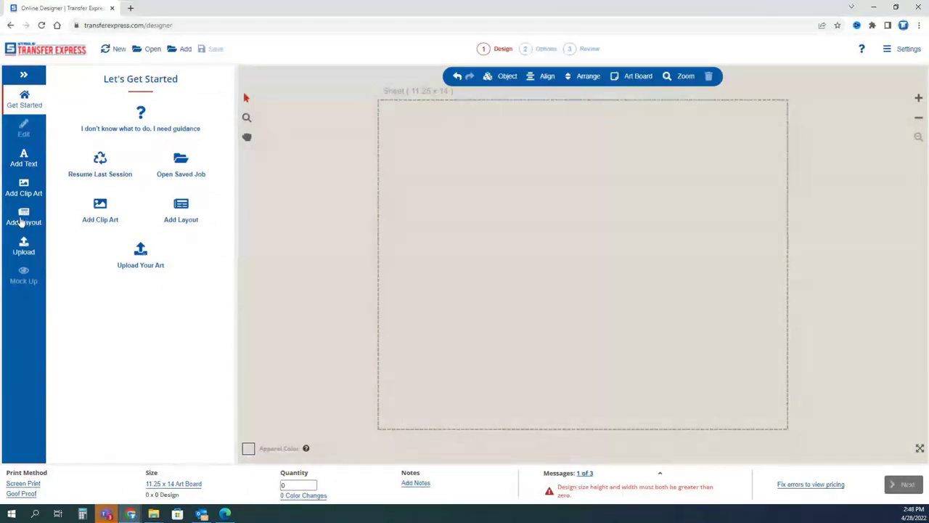
Load the QRT-75 Good Vibes layout onto the sheet.
click(23, 220)
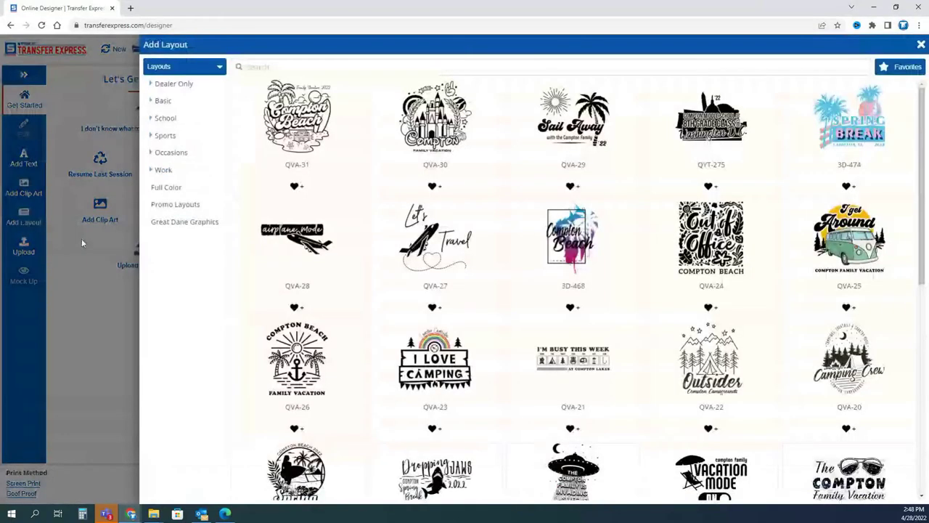
scroll(642, 401, down, 5)
click(711, 395)
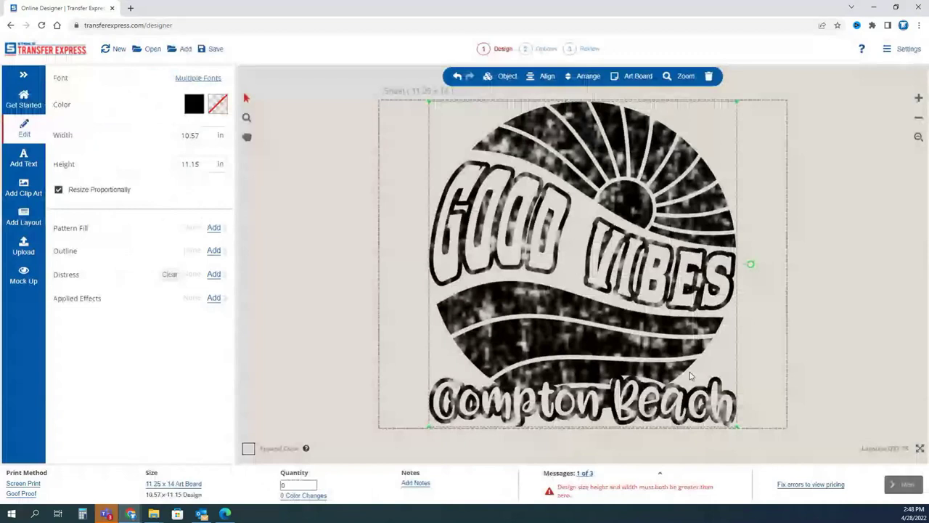
click(380, 204)
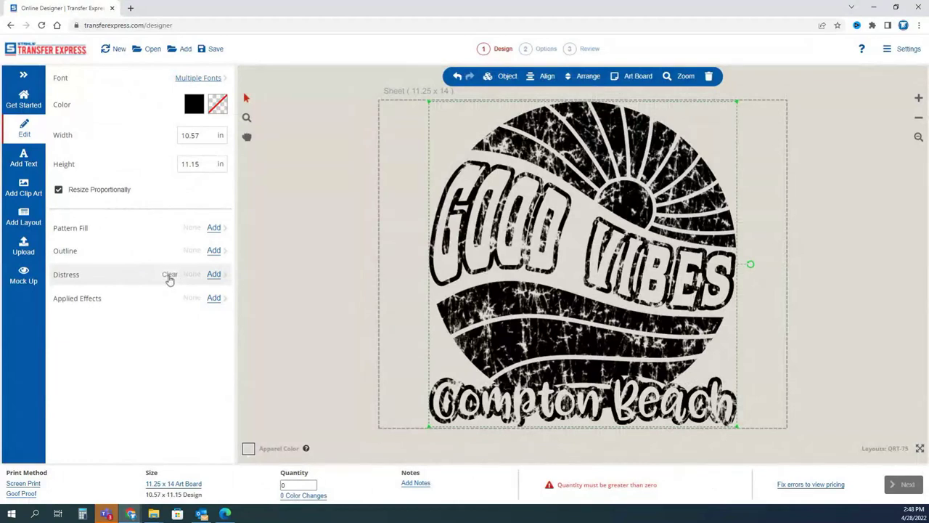
Clear the layout's distress texture and delete the Compton Beach text.
click(168, 277)
click(366, 334)
click(465, 415)
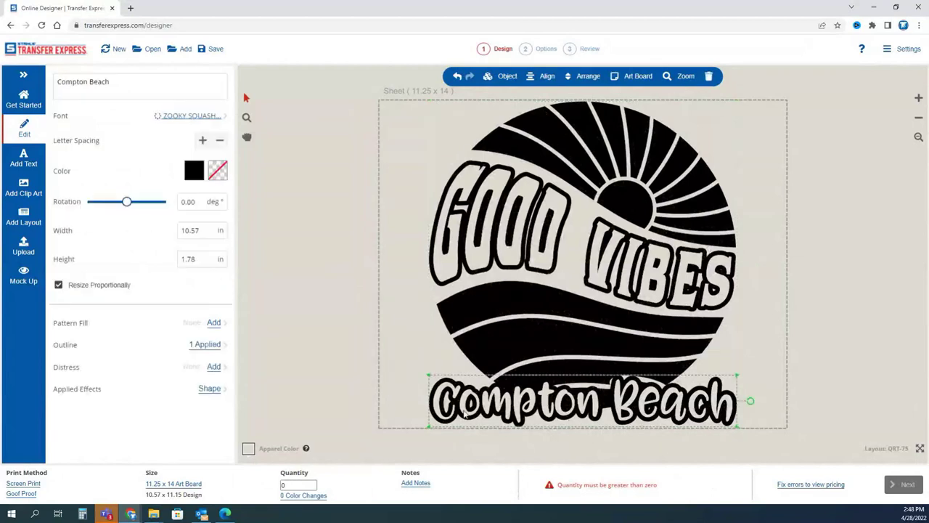
key(Delete)
Ungroup the sunburst clip art and delete its bottom wave shape.
click(558, 368)
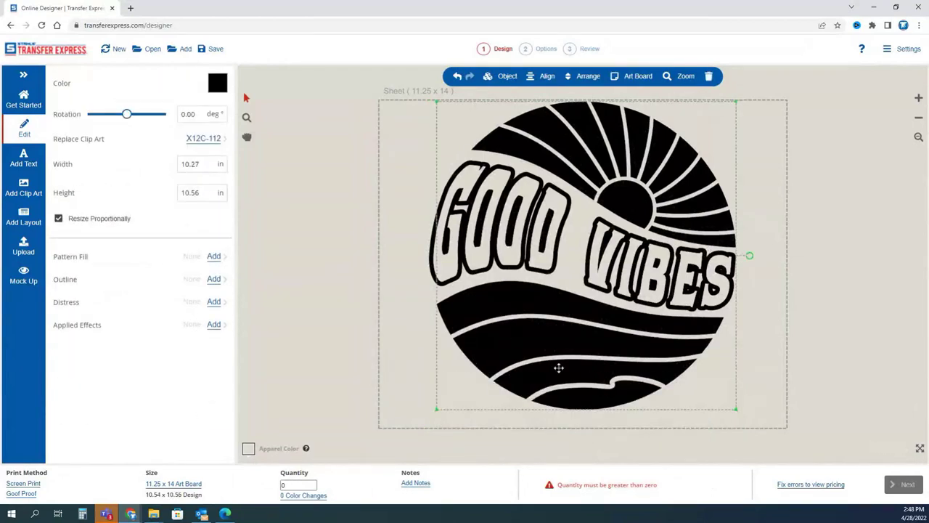
click(507, 77)
click(498, 200)
click(498, 317)
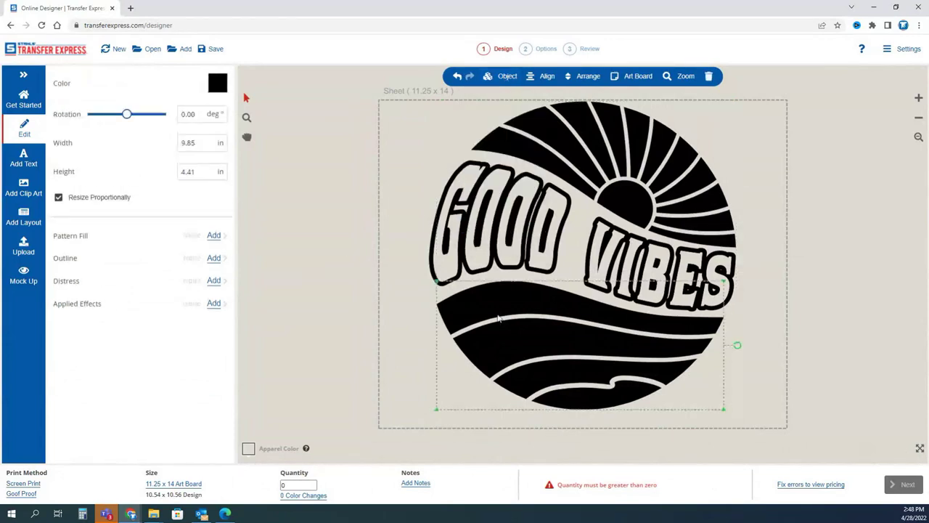
key(Delete)
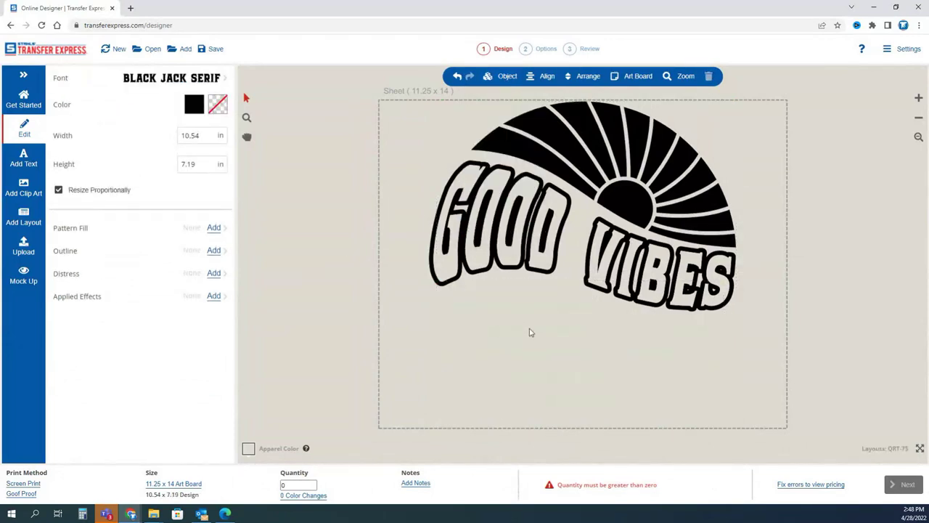
click(458, 77)
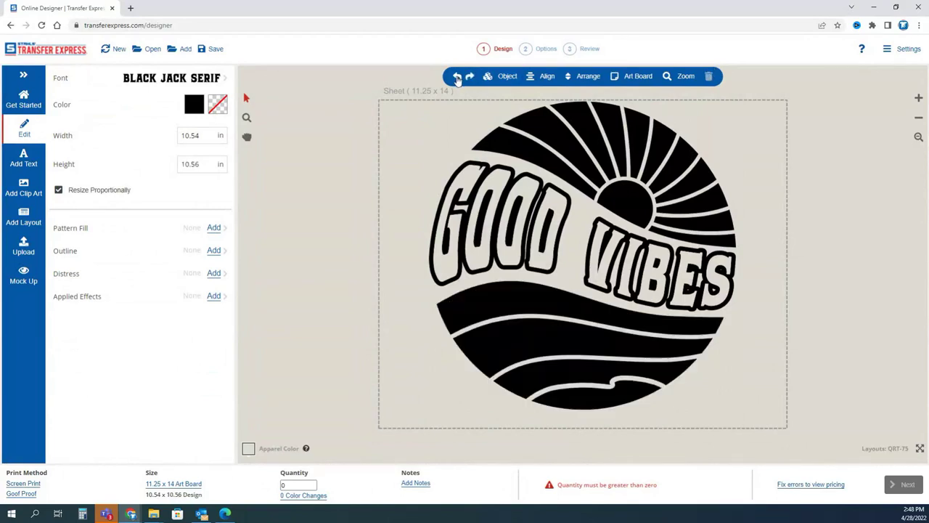
click(567, 345)
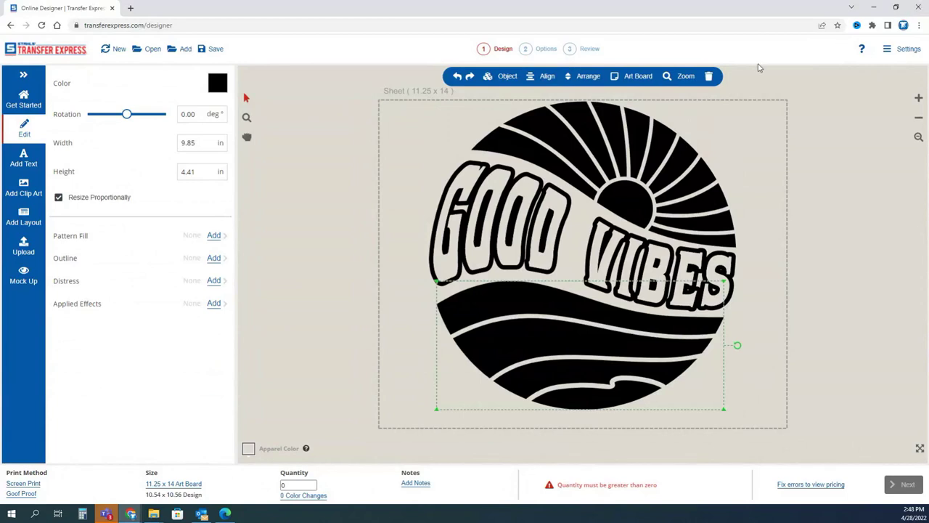
click(709, 76)
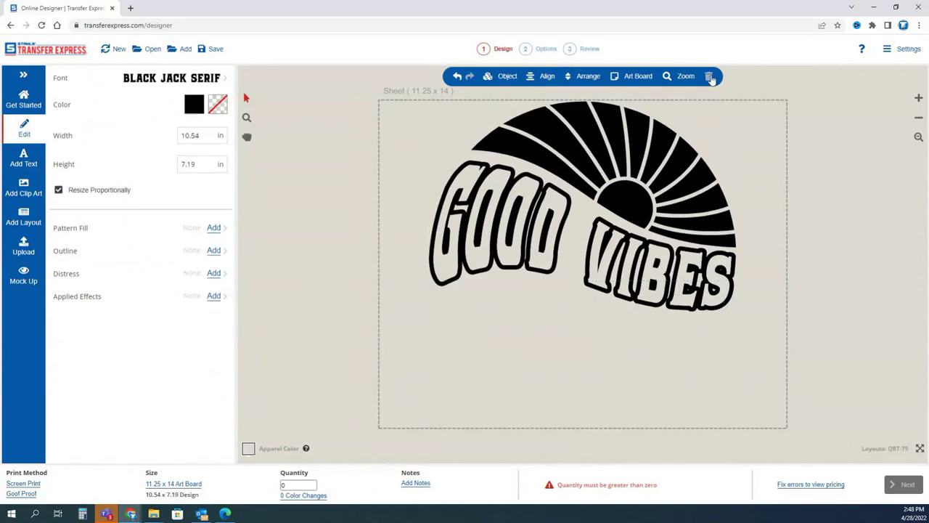
click(642, 289)
double_click(642, 289)
Replace the GOOD VIBES wording with COSTA RICA.
triple_click(441, 255)
text(COSTA RICA)
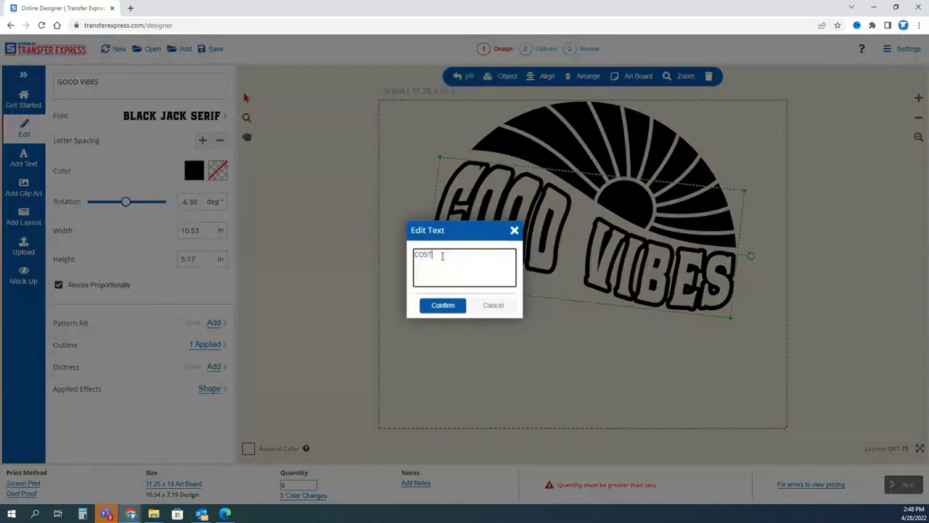
click(452, 306)
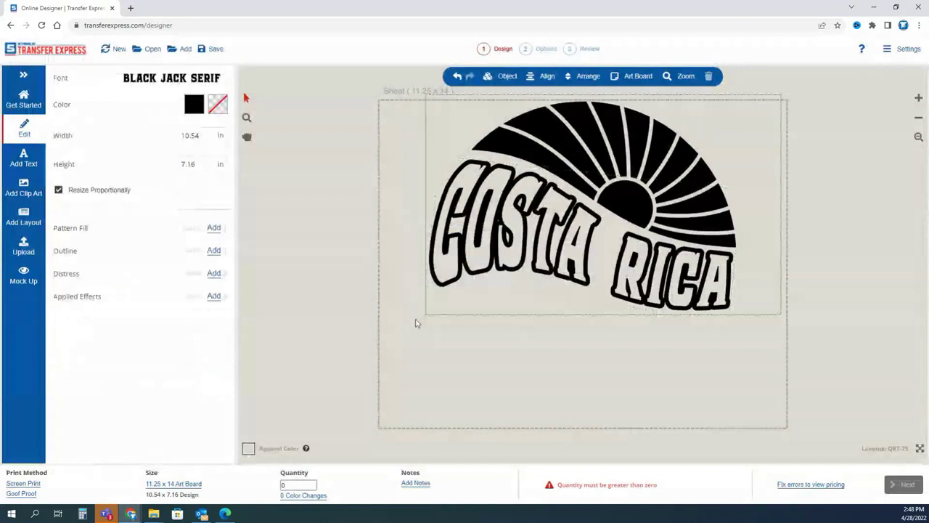
Tilt COSTA RICA to 12.45° and apply the GLAW font.
drag(751, 210, 741, 225)
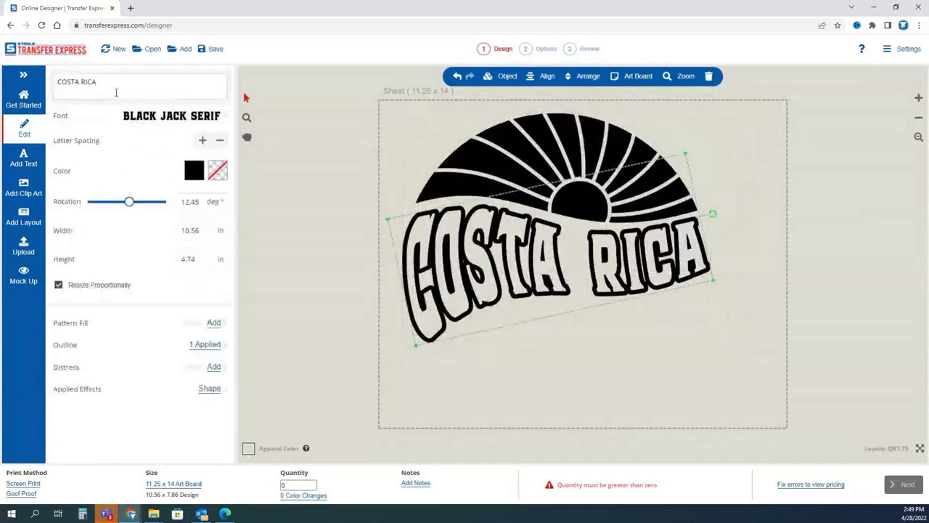
click(120, 116)
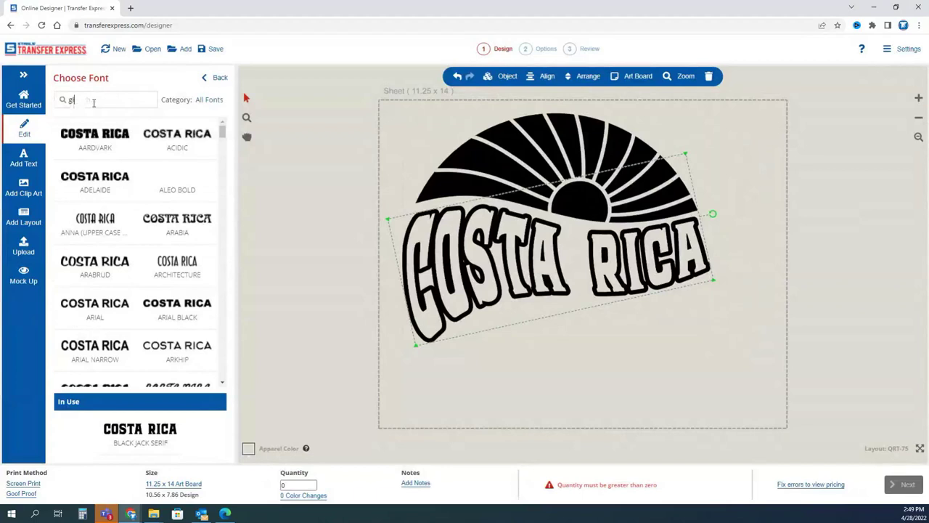
click(132, 138)
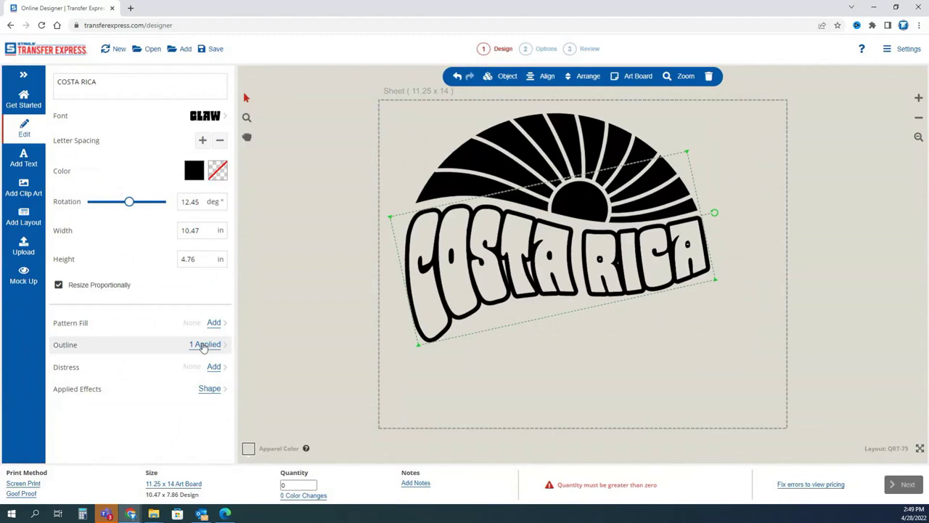
Remove the outline from COSTA RICA and fill it solid black.
click(204, 345)
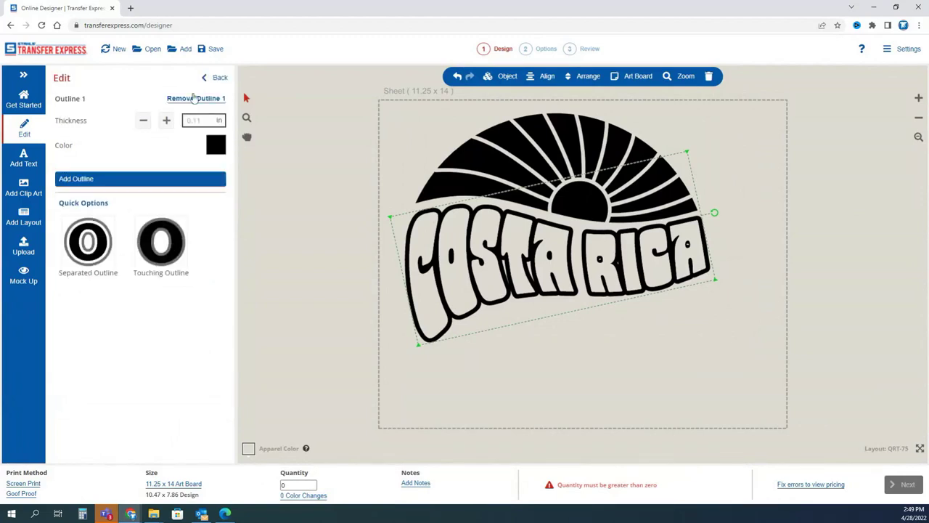
click(195, 100)
click(215, 77)
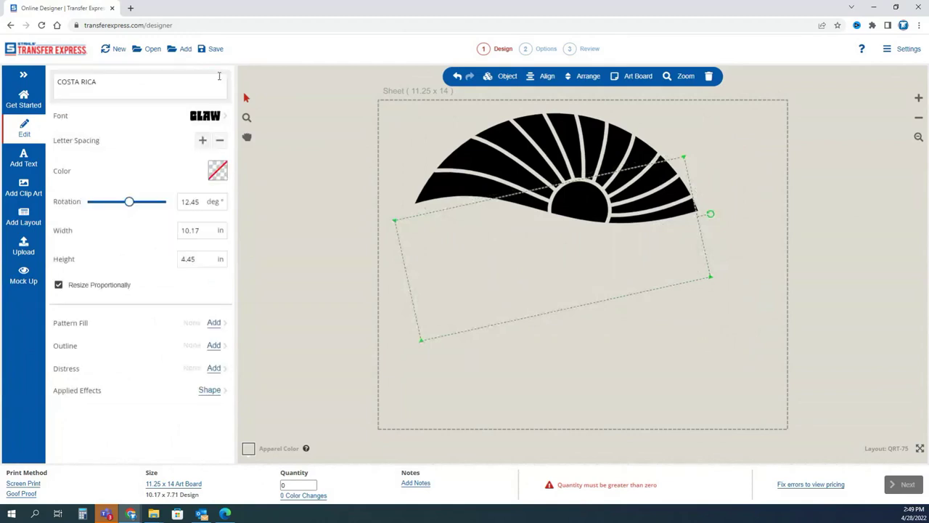
click(217, 171)
click(114, 184)
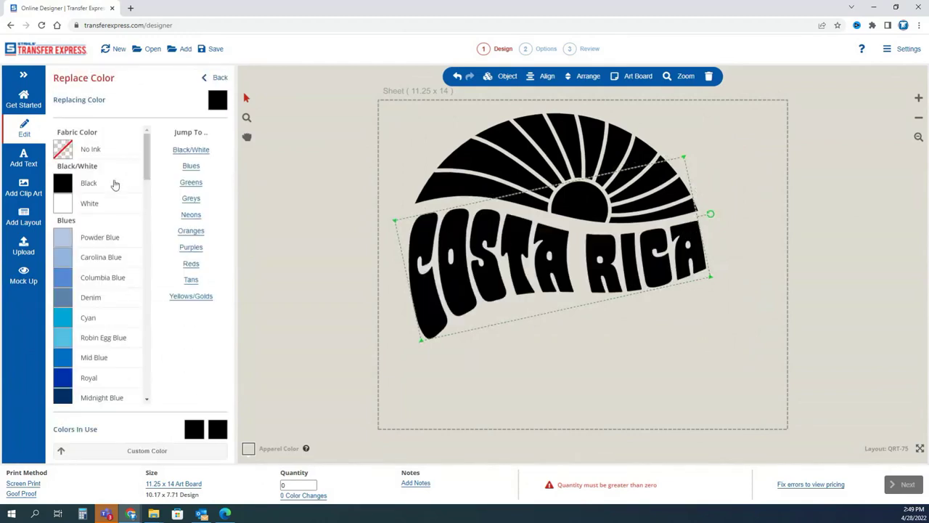
Select the whole sunburst artwork and rotate it clockwise to straighten the text.
click(337, 203)
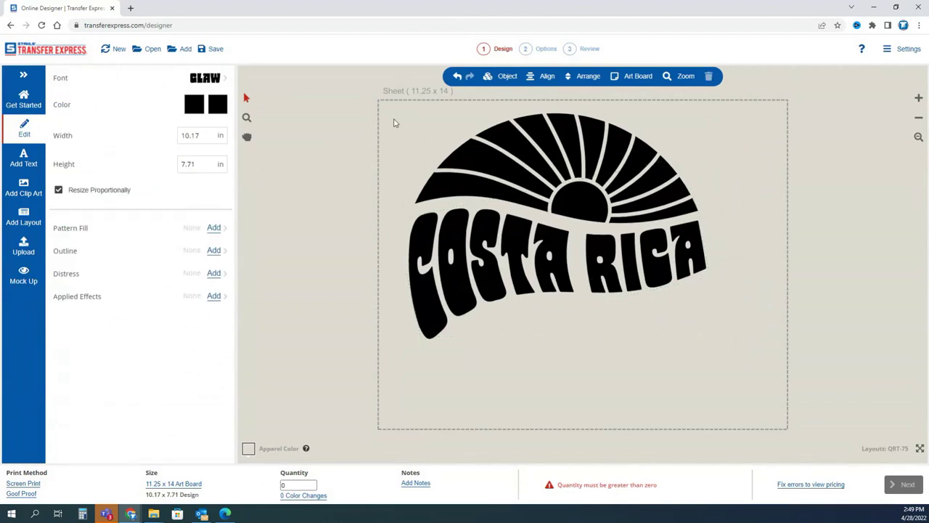
drag(364, 97, 751, 349)
click(750, 349)
drag(735, 99, 360, 385)
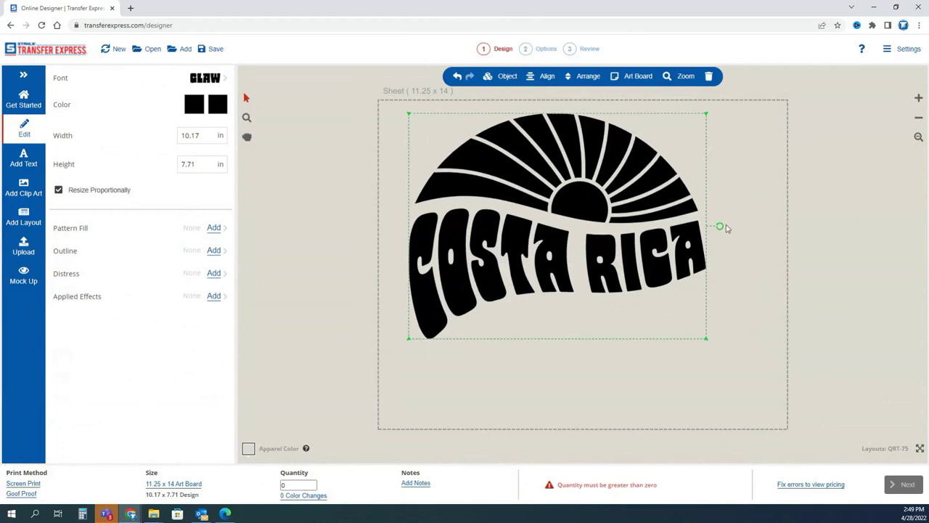
drag(722, 228, 730, 261)
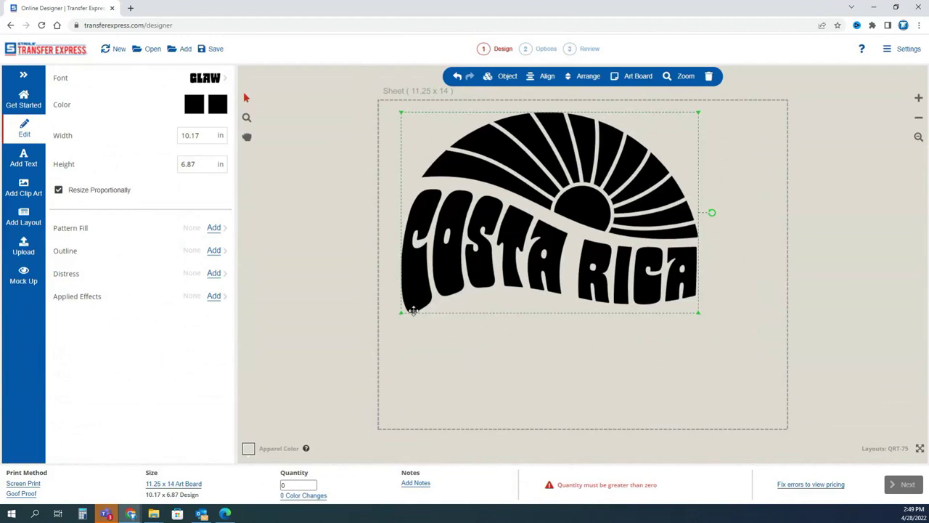
click(501, 337)
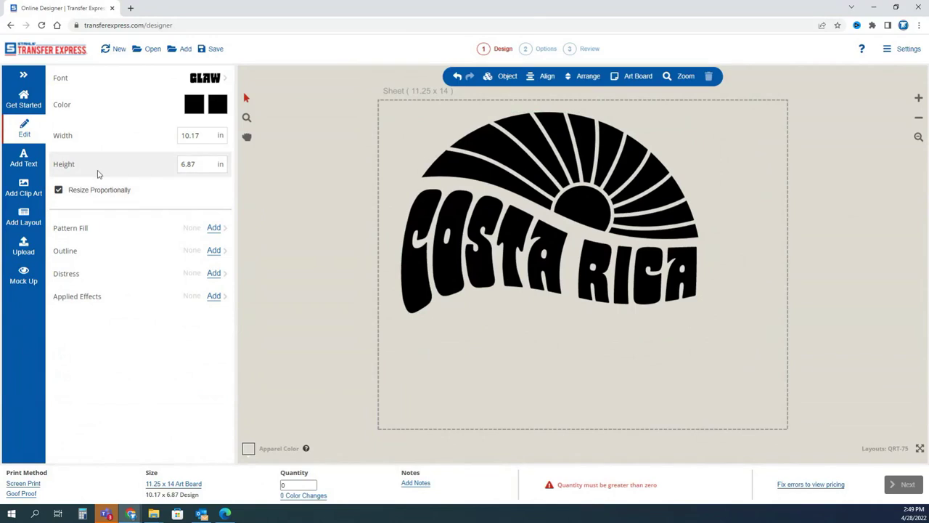
Add a 2022 text object, shrink it to about 4 in wide, and place it under RICA.
click(23, 158)
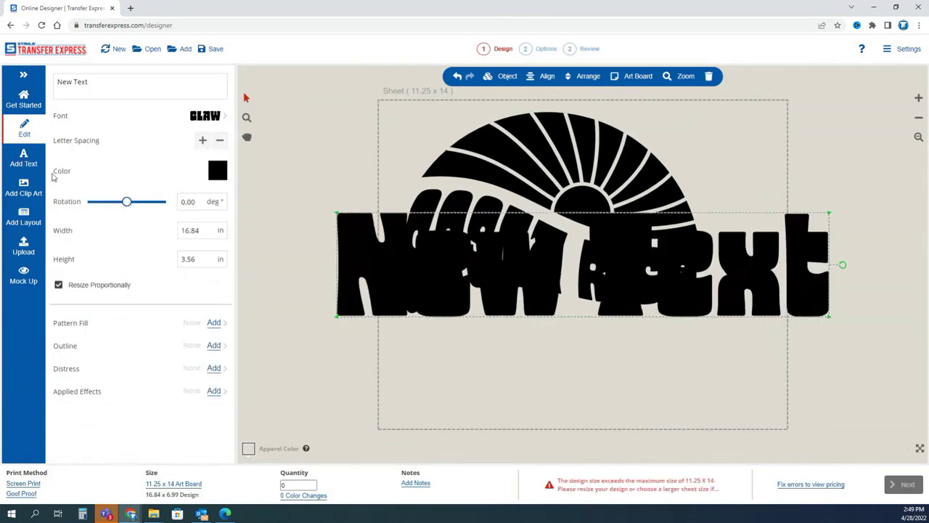
double_click(429, 377)
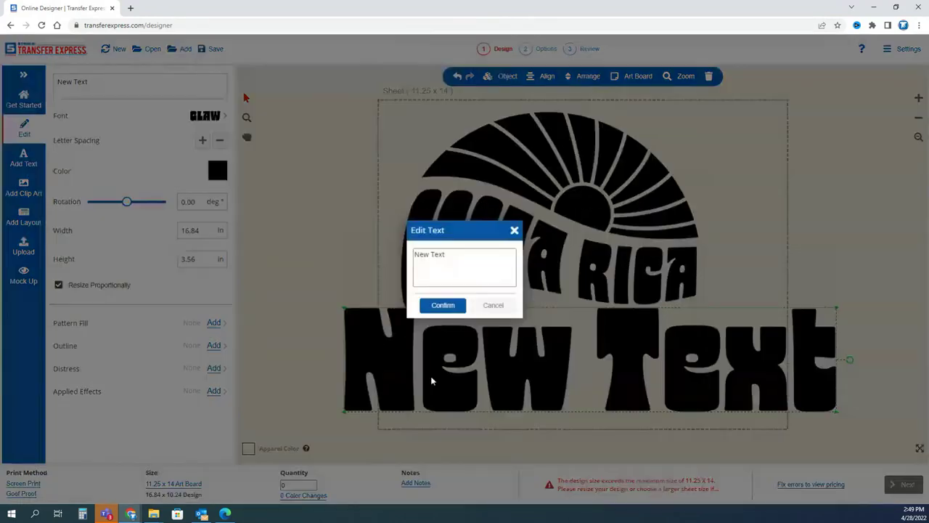
click(414, 254)
drag(413, 254, 445, 255)
text(2022)
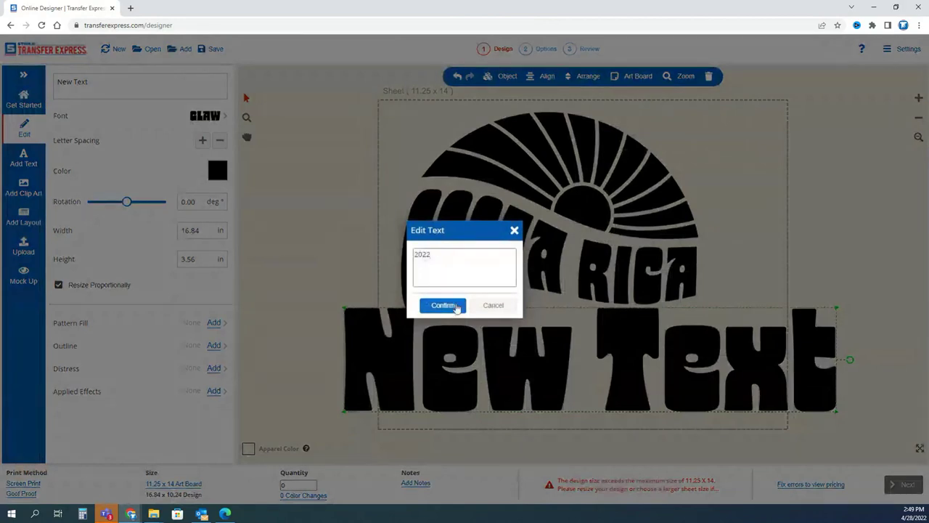
click(441, 305)
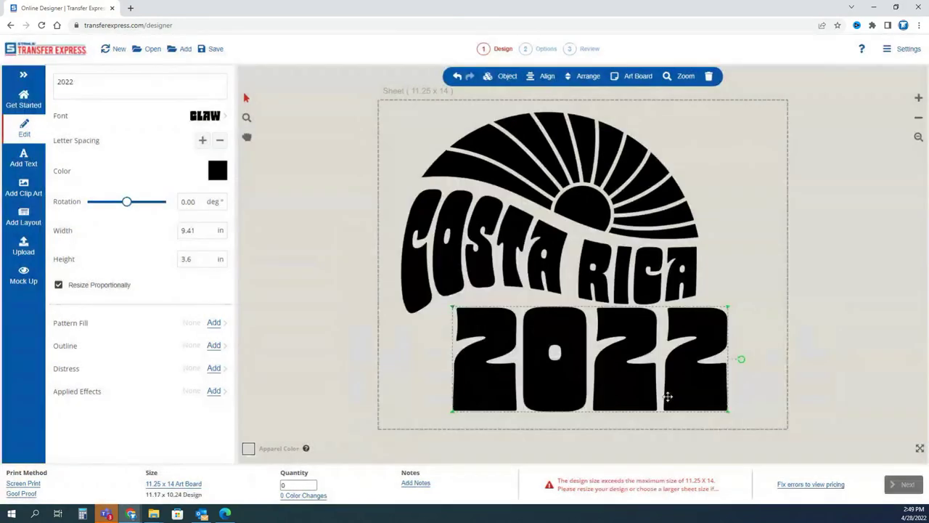
drag(697, 407, 577, 357)
drag(524, 333, 646, 337)
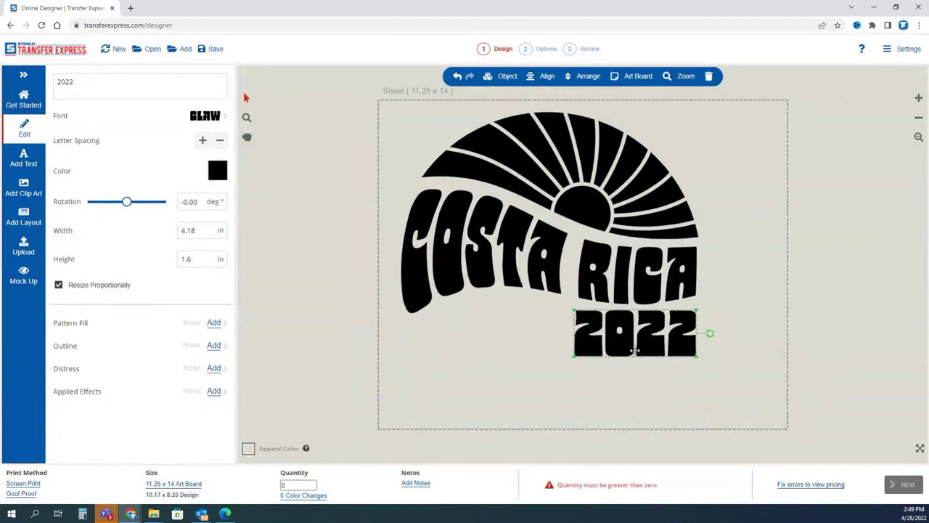
Give 2022 a Denim blue touching outline.
click(213, 346)
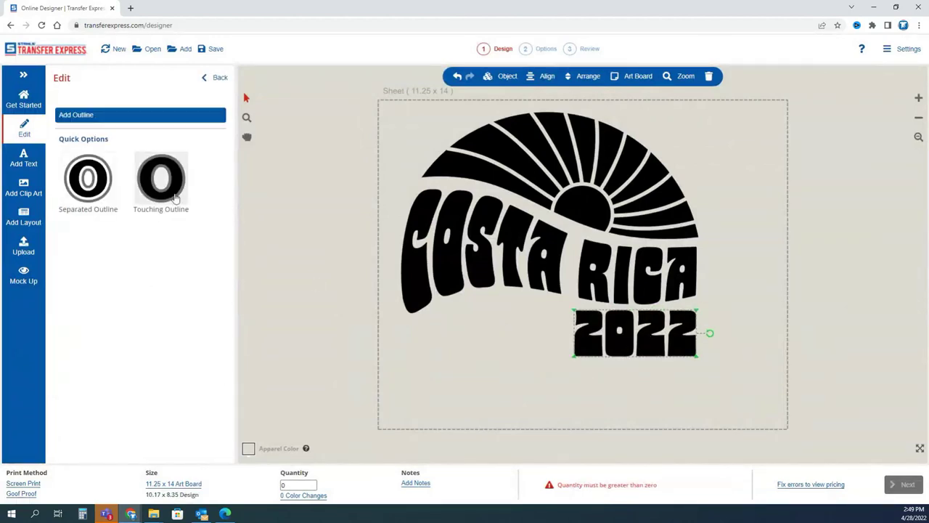
click(158, 178)
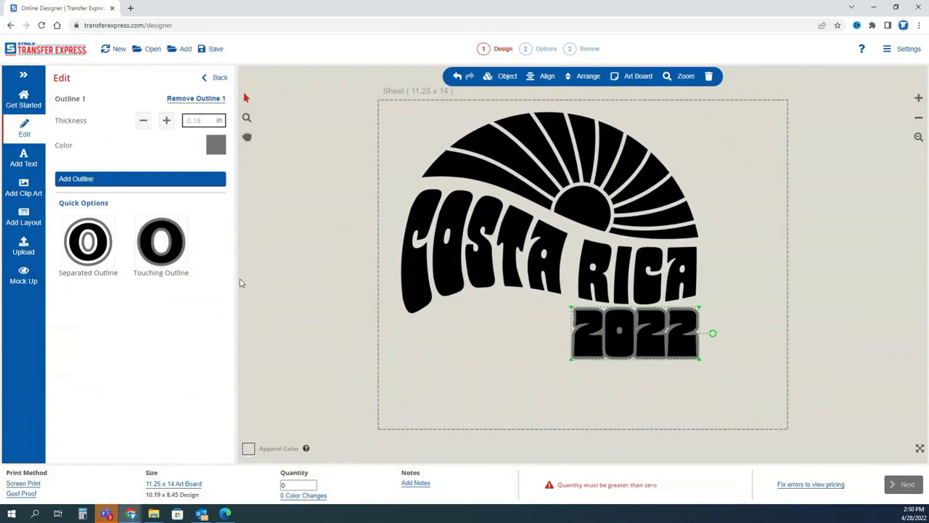
click(217, 146)
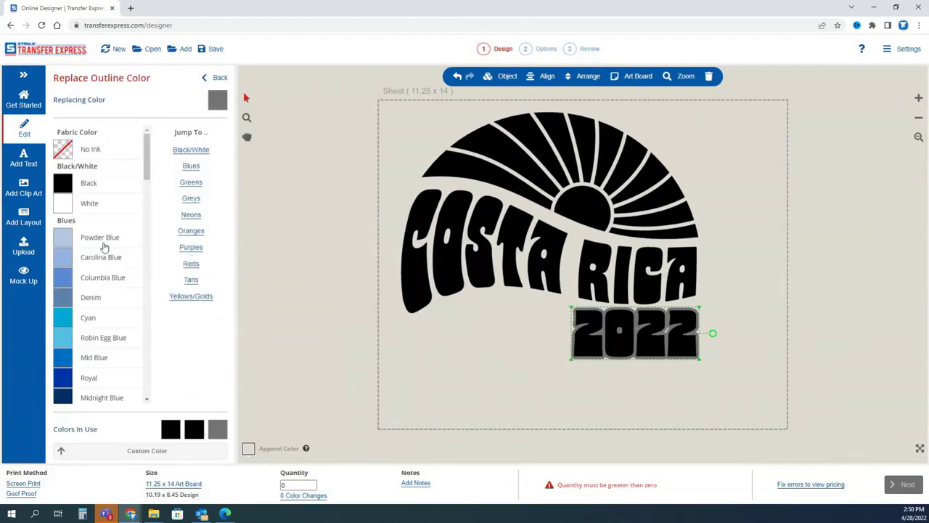
click(109, 299)
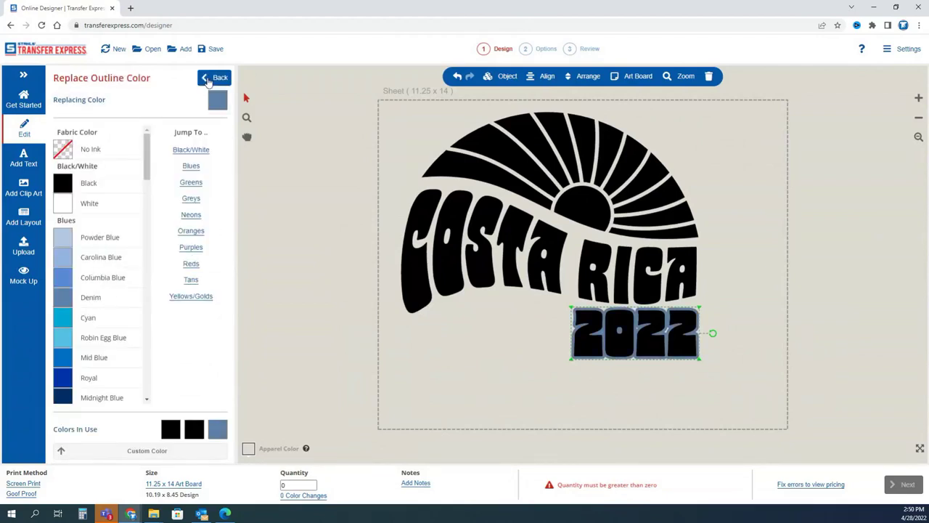
click(215, 77)
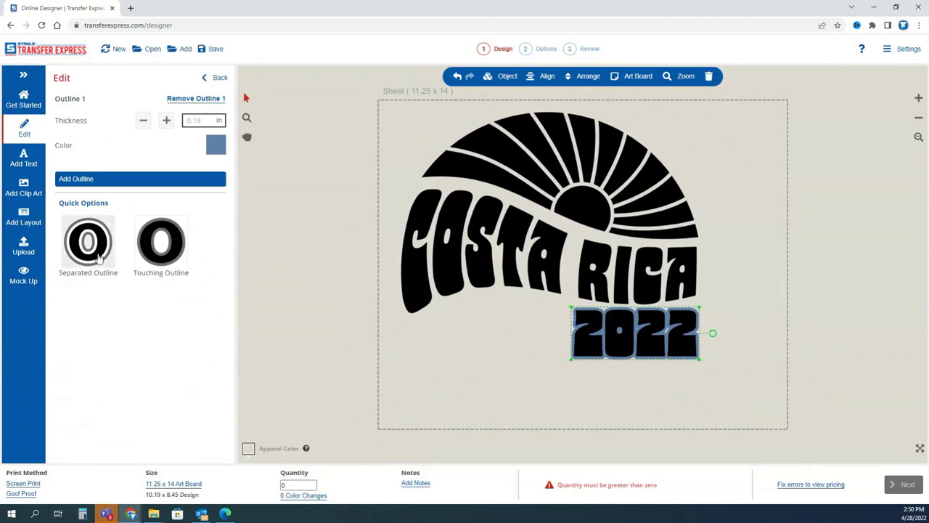
click(207, 78)
Set the 2022 fill to No Ink so only the blue outline shows.
scroll(220, 189, up, 1)
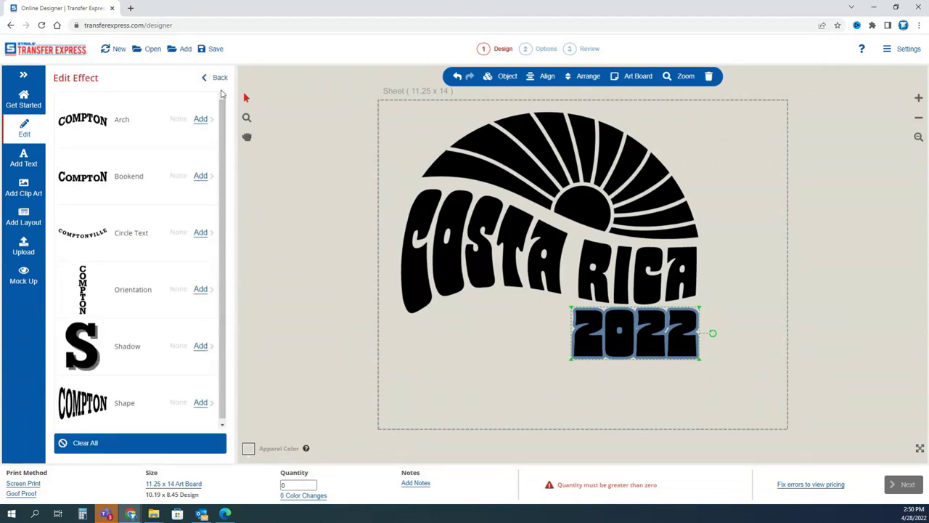
click(214, 77)
click(194, 173)
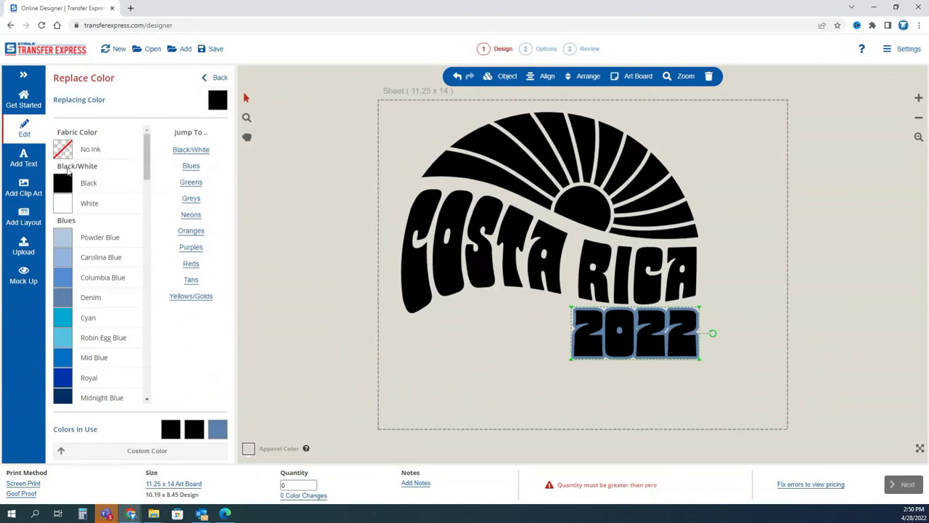
click(83, 150)
click(443, 373)
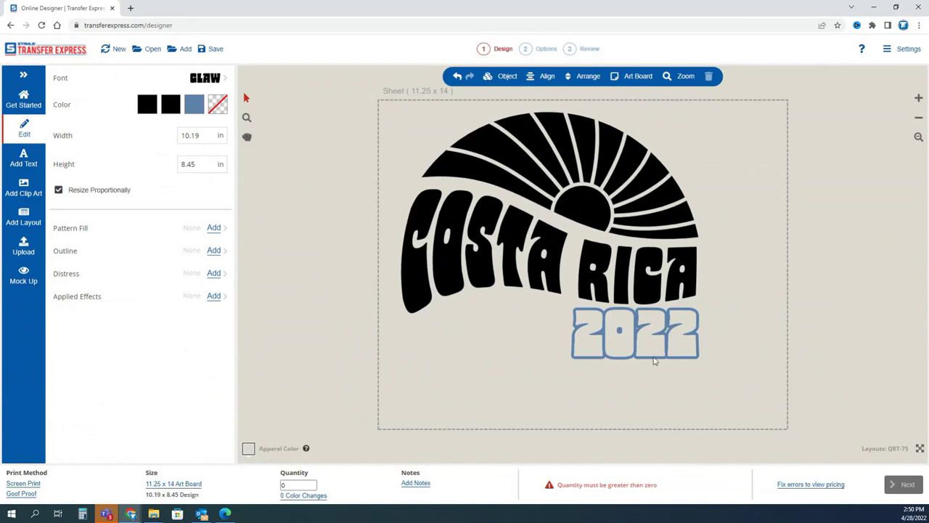
click(25, 188)
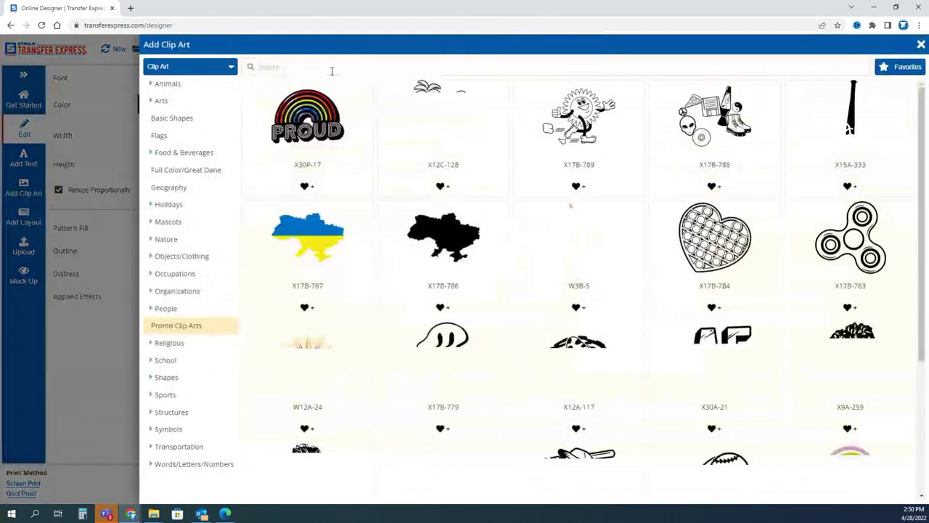
Search clip art for 'waves', add X15R-105, and fit it small under COSTA.
text(waves)
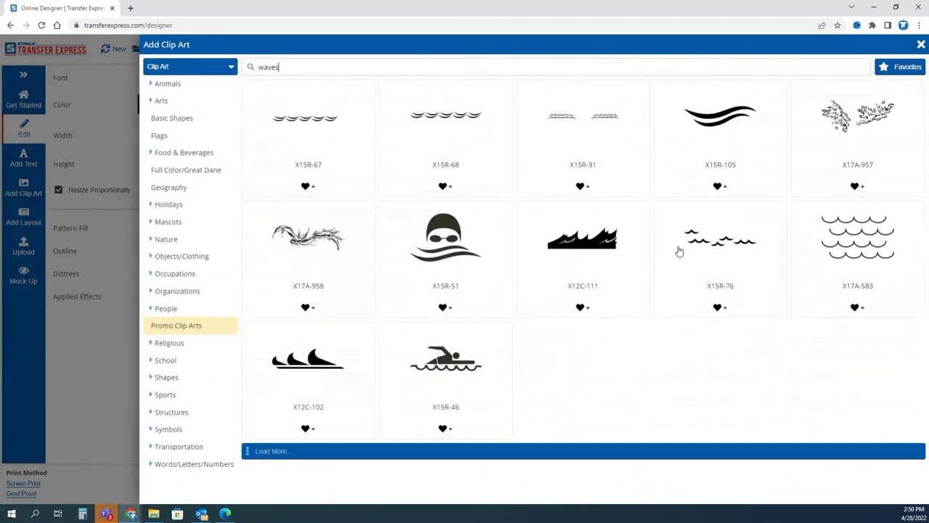
click(731, 116)
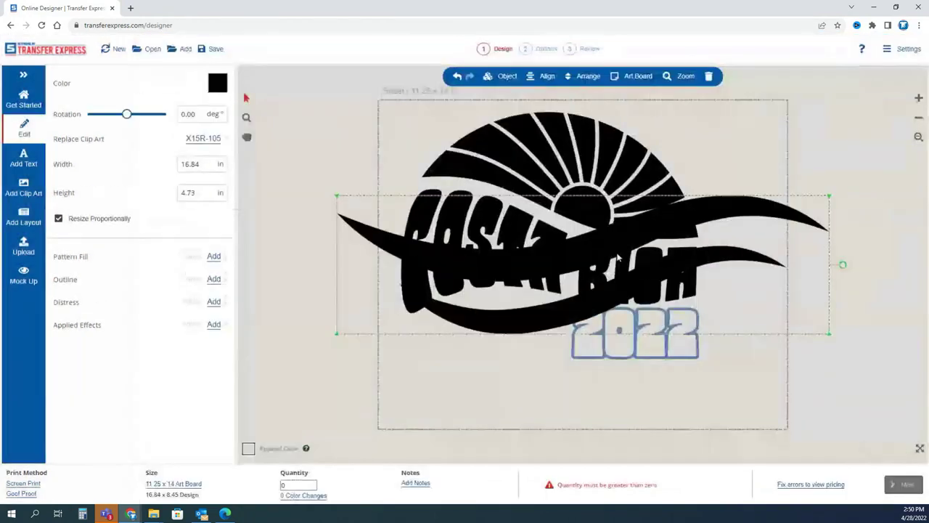
drag(828, 333, 528, 249)
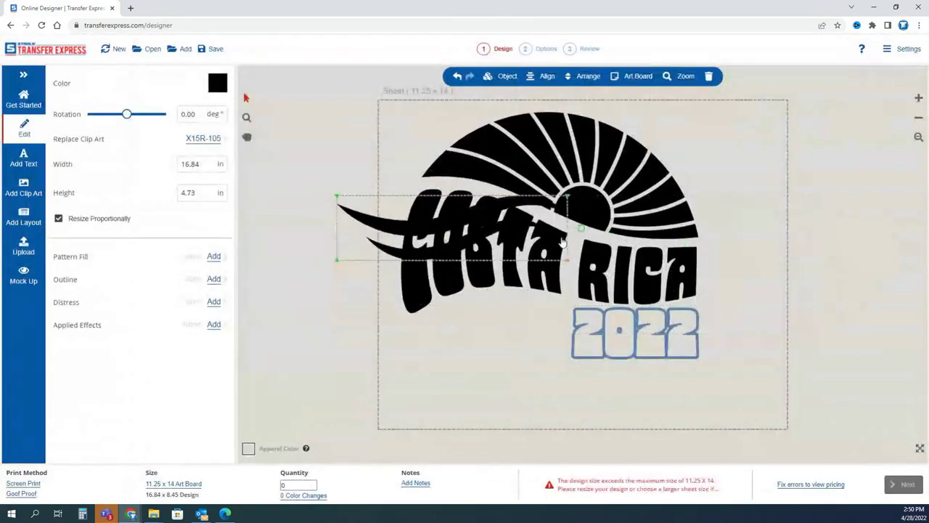
drag(444, 230, 501, 360)
drag(589, 333, 527, 347)
drag(465, 363, 486, 337)
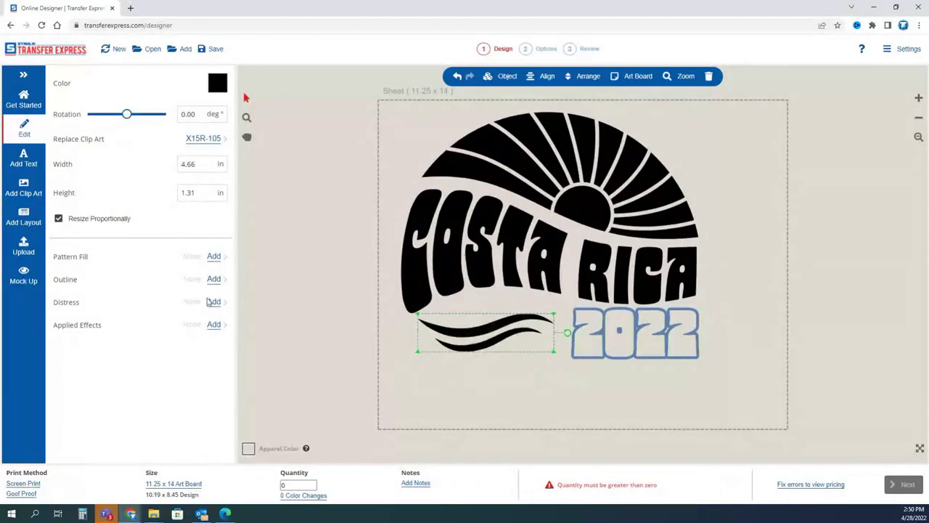
Enlarge the swoosh proportionally and tilt it about 11° beside 2022.
click(59, 219)
drag(486, 314, 485, 246)
drag(487, 387, 487, 390)
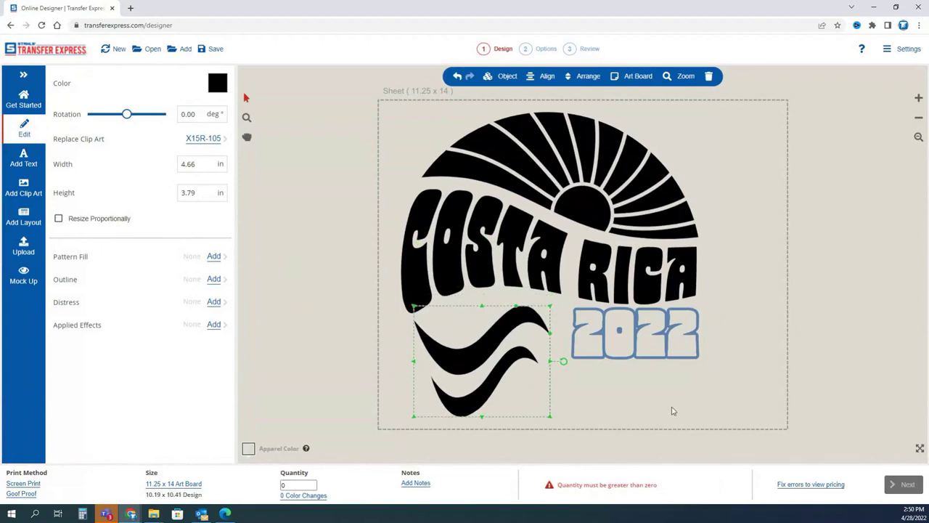
click(458, 77)
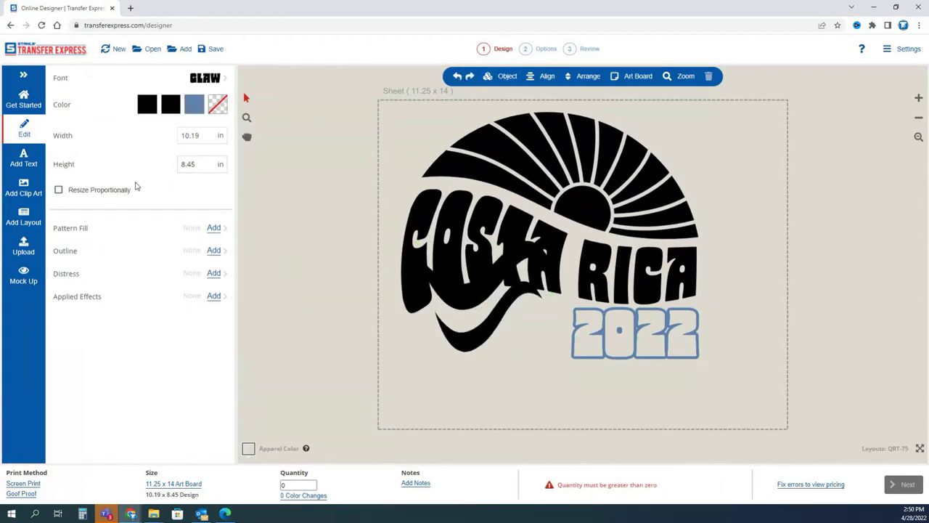
click(458, 77)
click(492, 327)
click(87, 219)
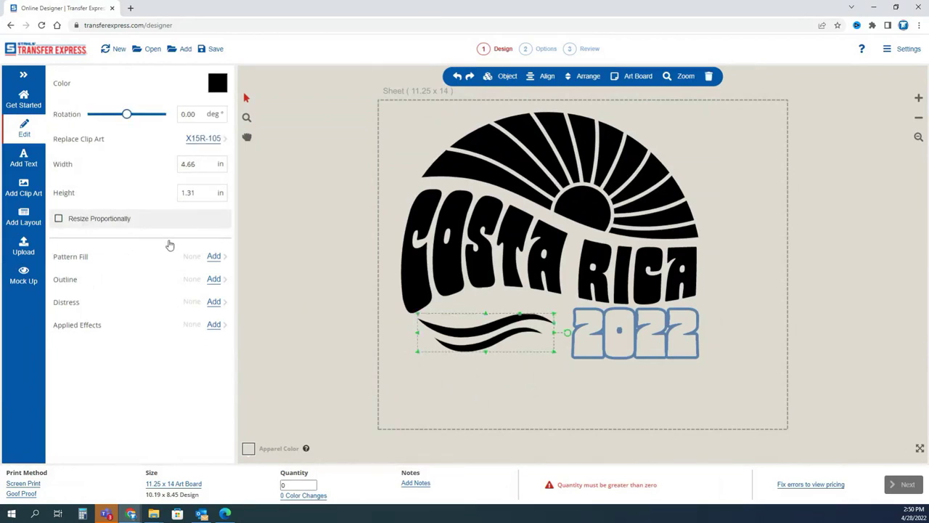
drag(419, 318, 410, 312)
drag(568, 331, 559, 313)
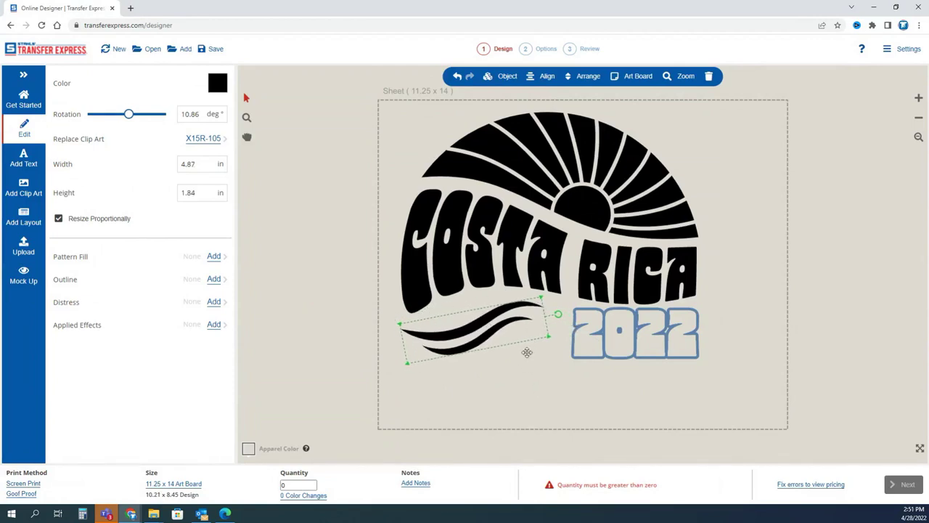
key(ctrl+a)
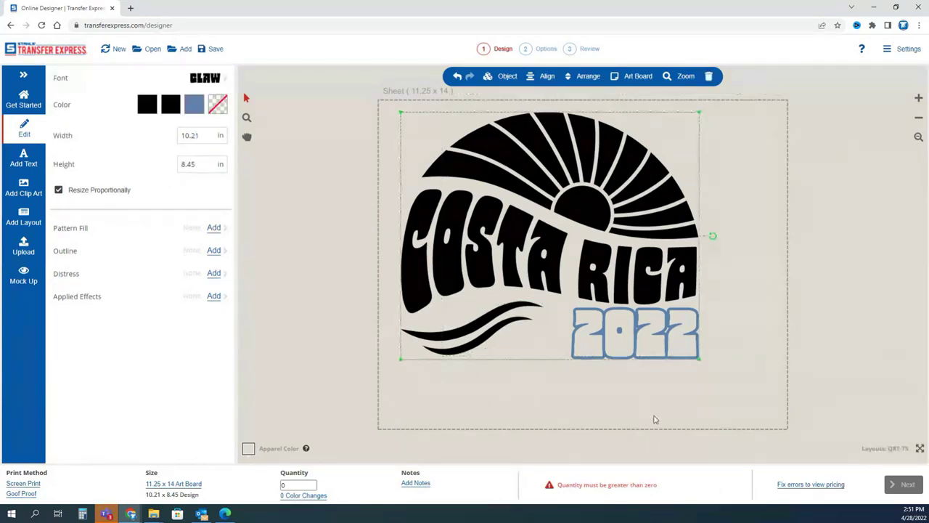
click(639, 343)
Nudge 2022 left and replace all remaining black ink with Denim blue.
drag(639, 345, 633, 347)
key(ctrl+a)
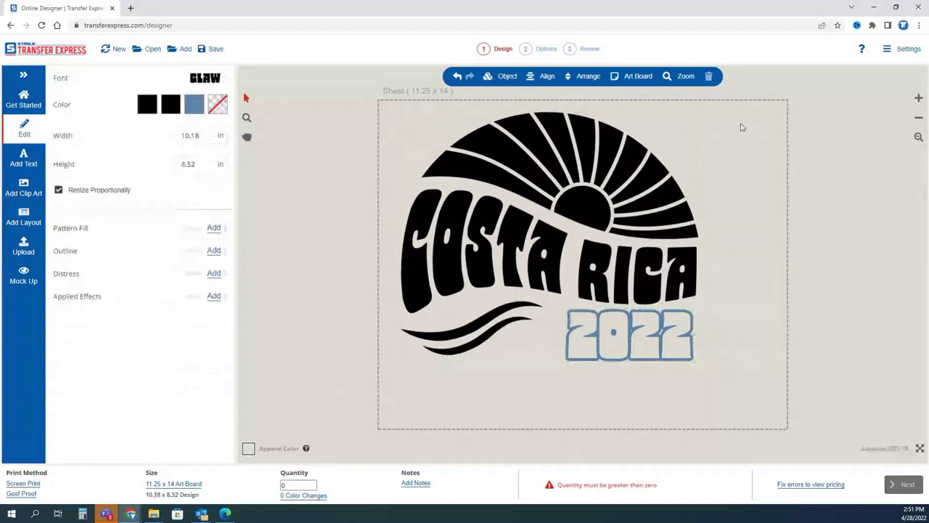
drag(736, 107, 334, 399)
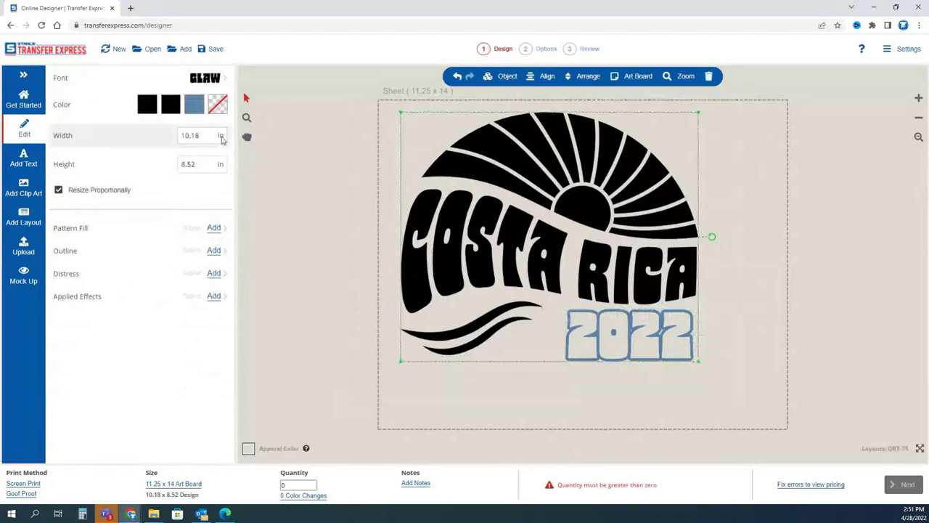
click(147, 106)
click(104, 298)
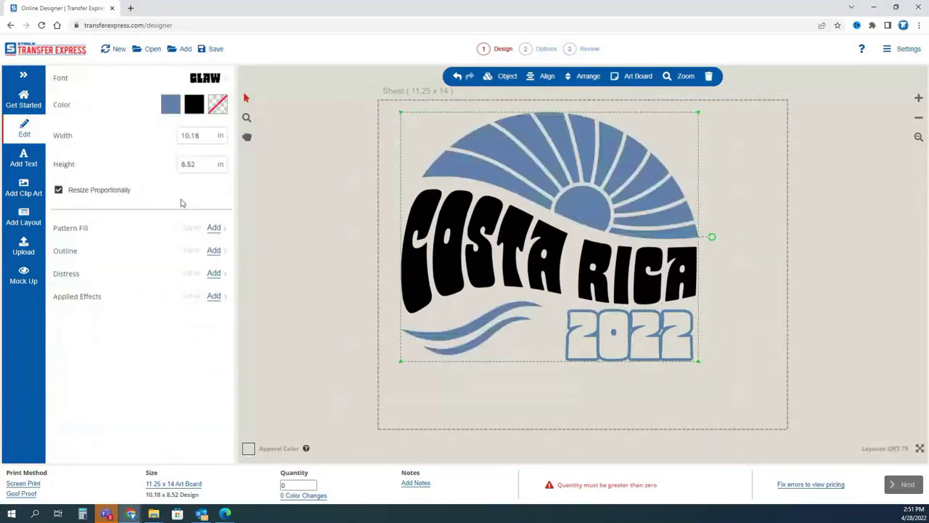
click(195, 102)
click(103, 298)
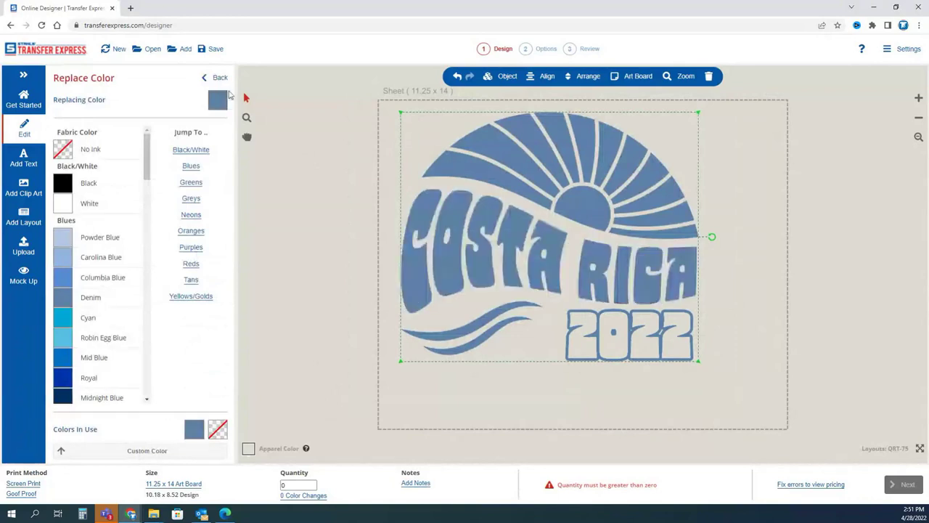
click(217, 77)
Bring up the garment background colour choices for the one-colour design.
click(377, 204)
drag(348, 107, 799, 394)
click(736, 355)
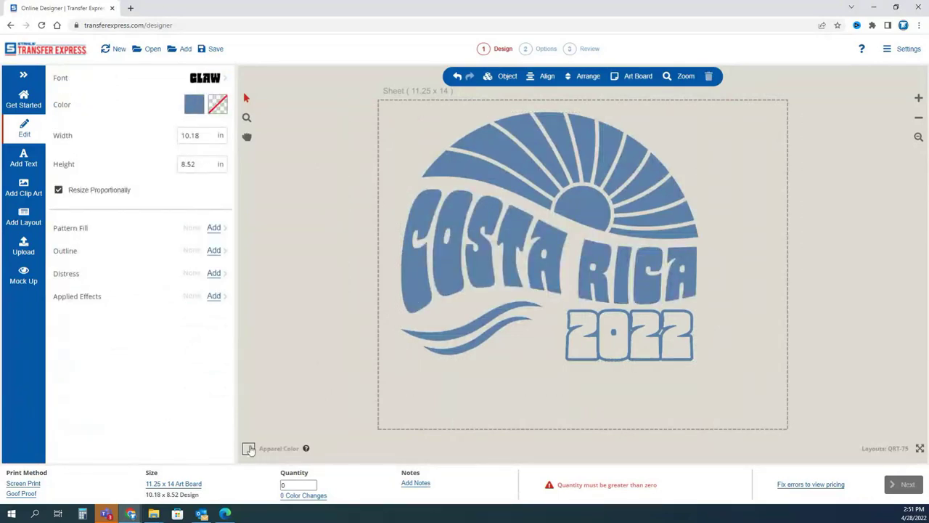
click(248, 448)
scroll(62, 256, down, 2)
scroll(62, 259, up, 2)
Preview on a Carolina Blue garment and set the Costa Rica design width to 9 in.
click(65, 158)
click(292, 327)
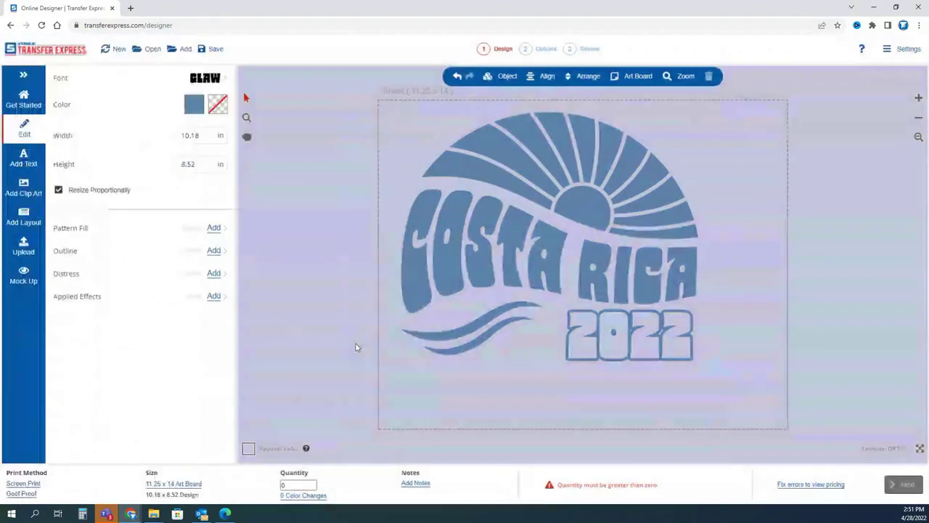
drag(358, 103, 755, 403)
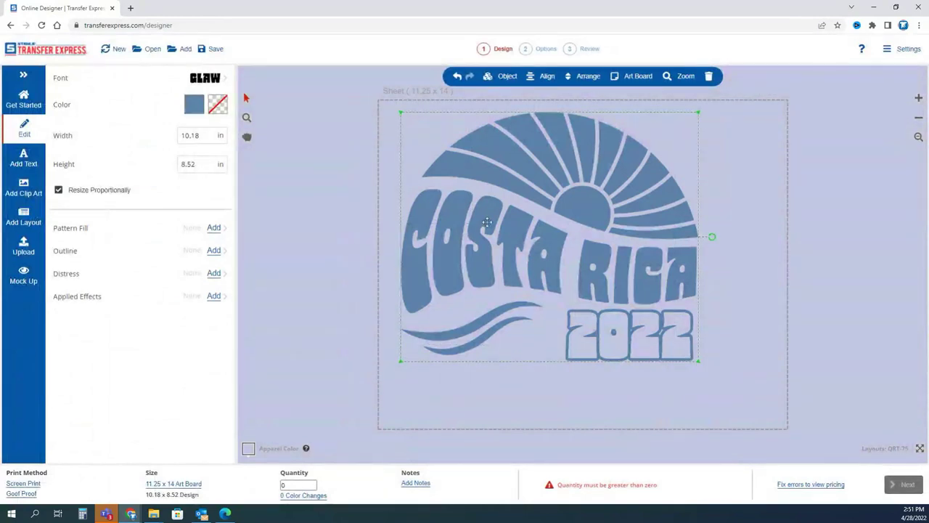
click(183, 137)
text(9)
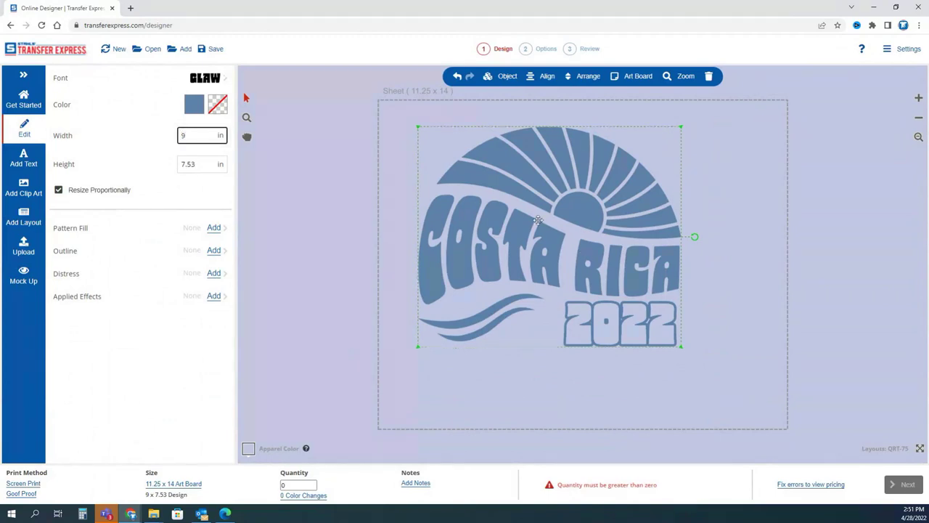
Move the 9 × 7.53 in Costa Rica design to the sheet's top-left corner.
drag(568, 258, 534, 233)
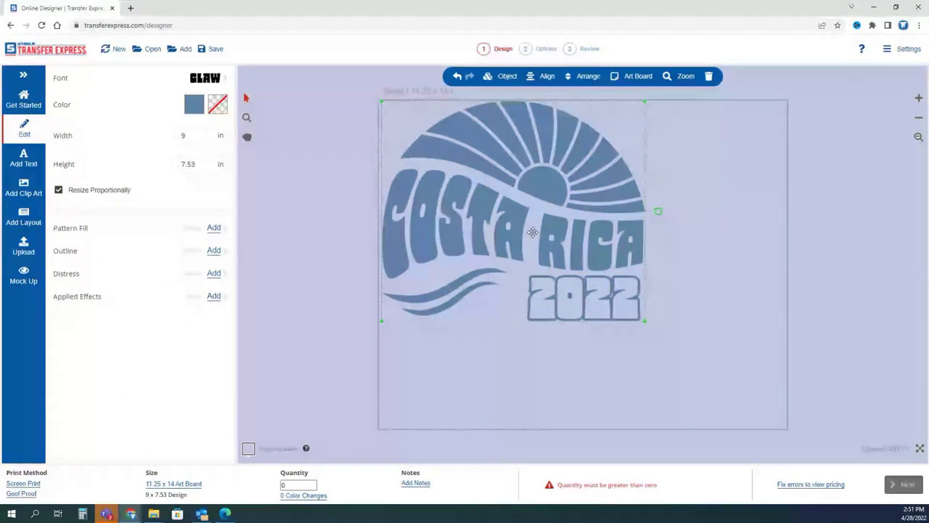
click(404, 95)
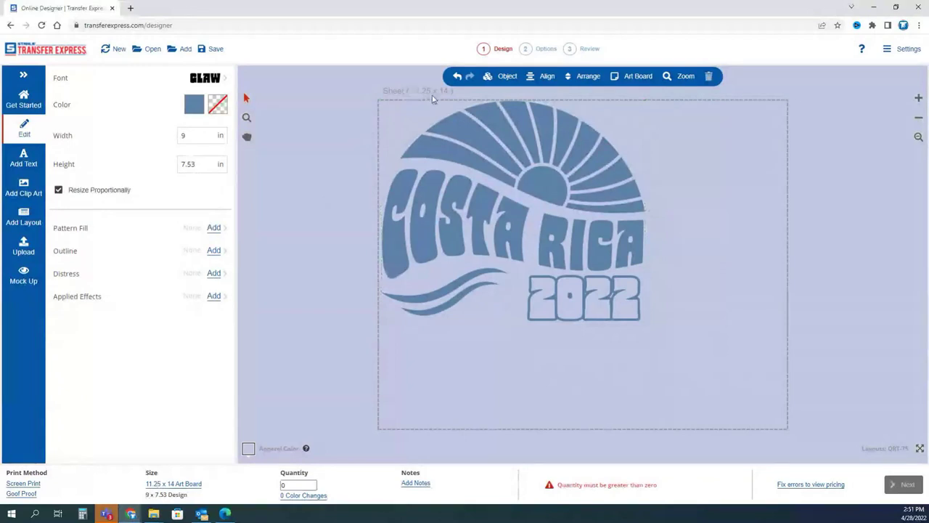
drag(671, 99, 342, 339)
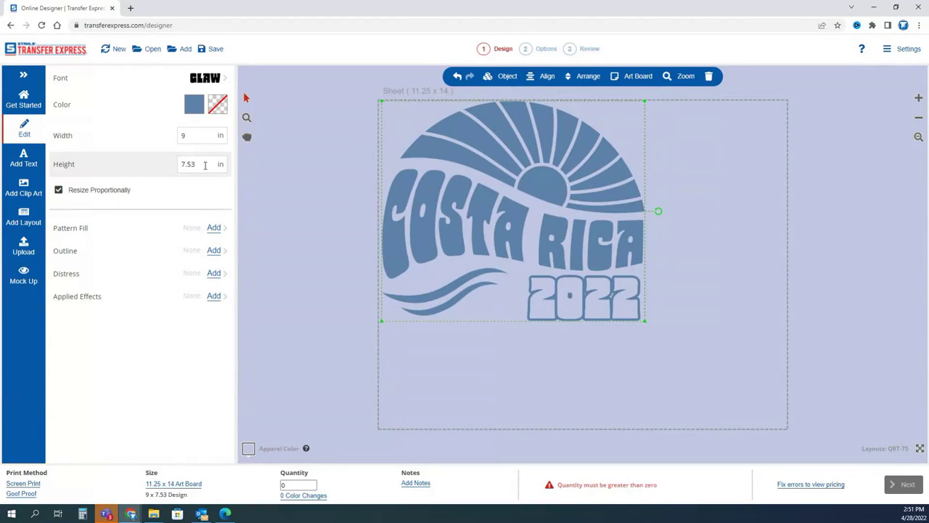
click(705, 299)
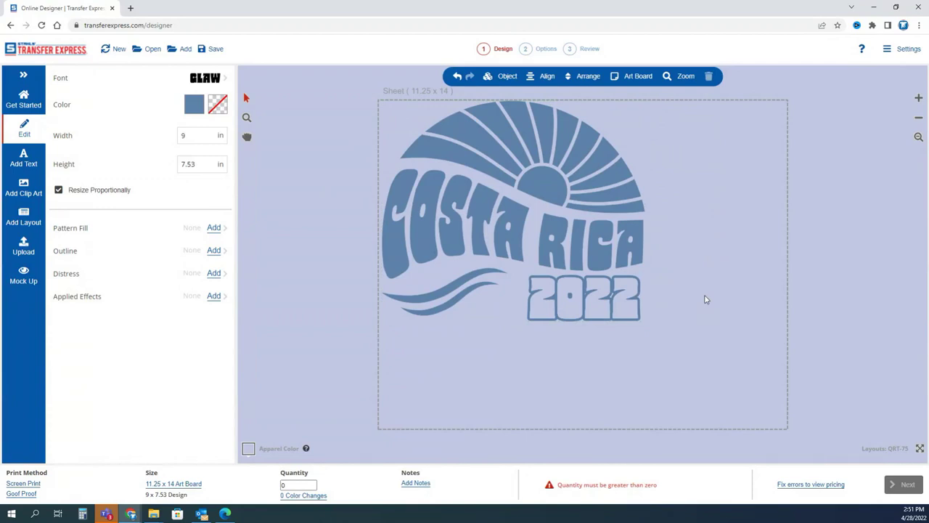
click(24, 216)
Browse Work › Construction/Trades layouts and add QBU-387 Compton Construction to the sheet.
click(170, 153)
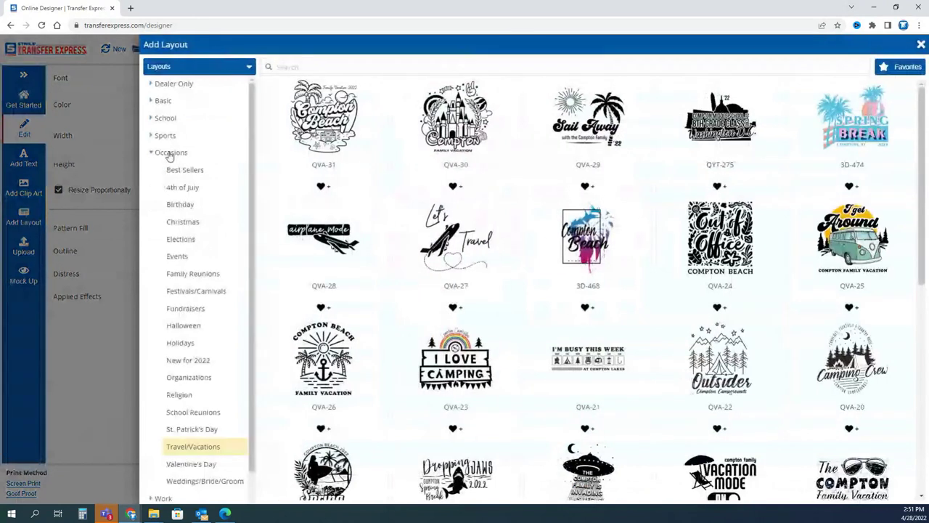
click(171, 153)
click(164, 170)
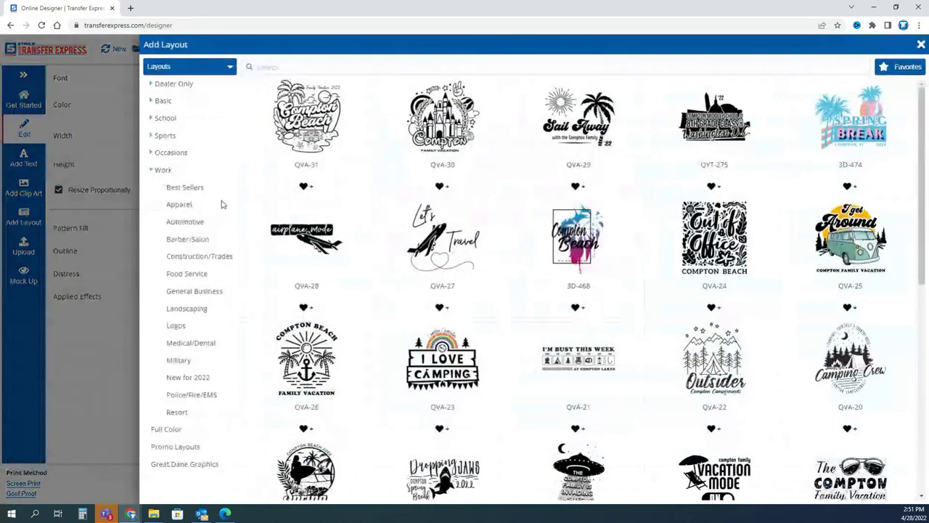
click(183, 189)
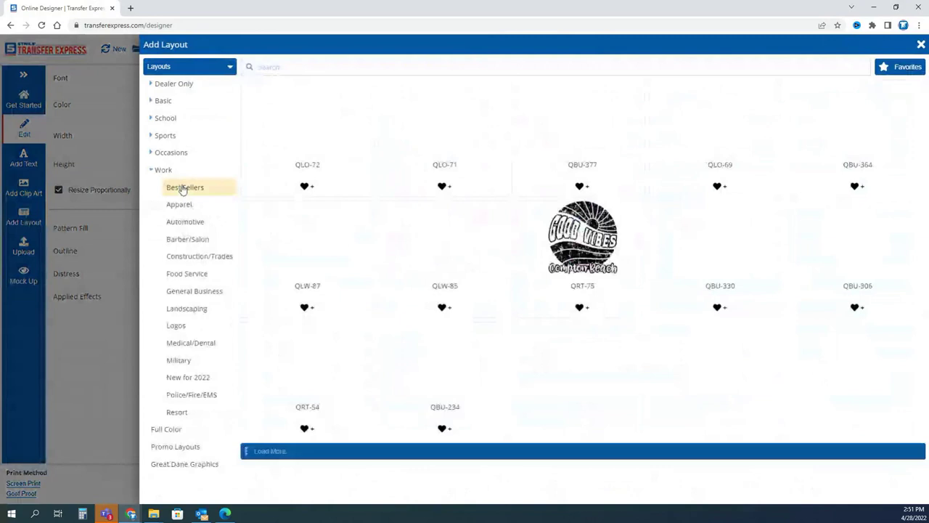
click(206, 256)
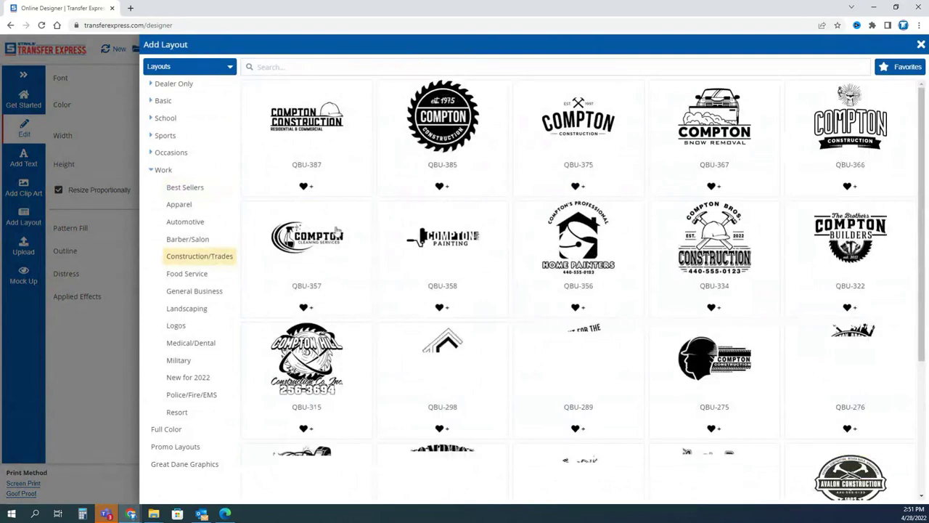
scroll(375, 377, down, 2)
scroll(356, 276, up, 2)
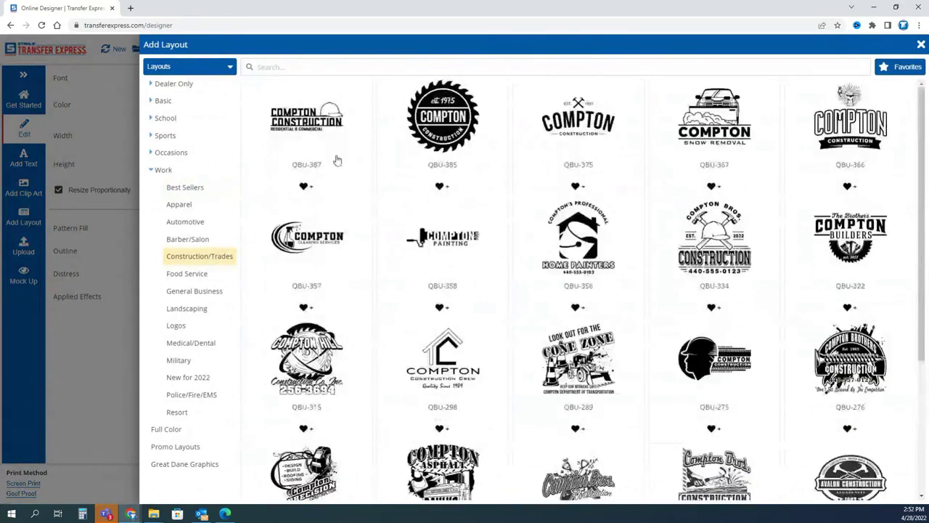
click(337, 159)
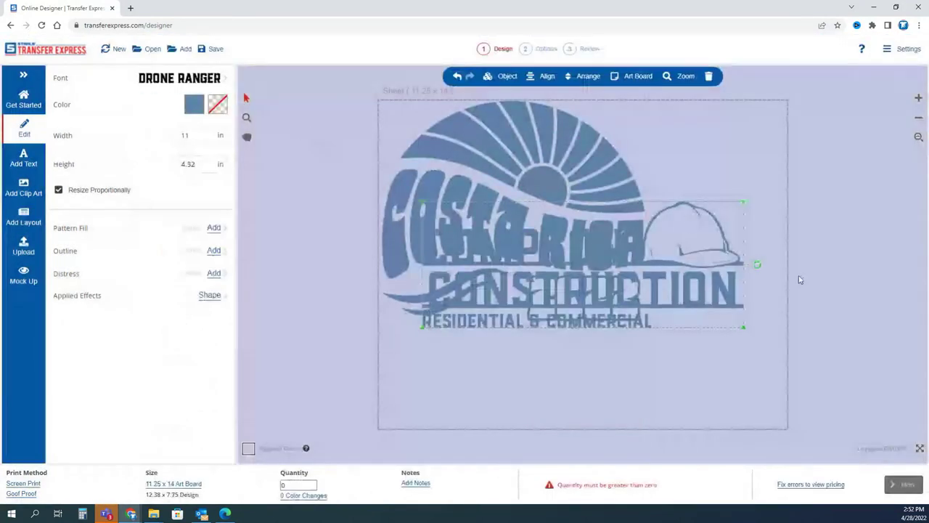
Resize the Compton Construction logo to 4 in wide and place it bottom-left.
double_click(185, 135)
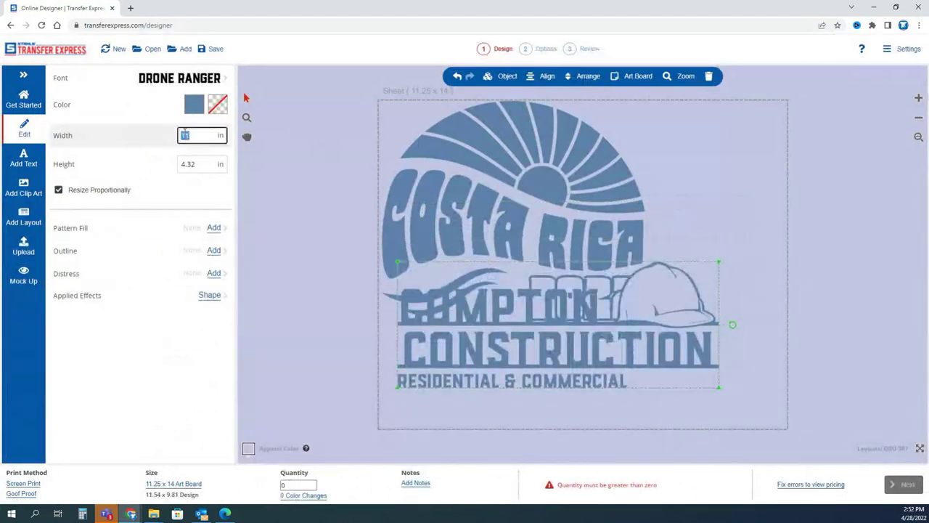
text(4)
drag(590, 331, 474, 378)
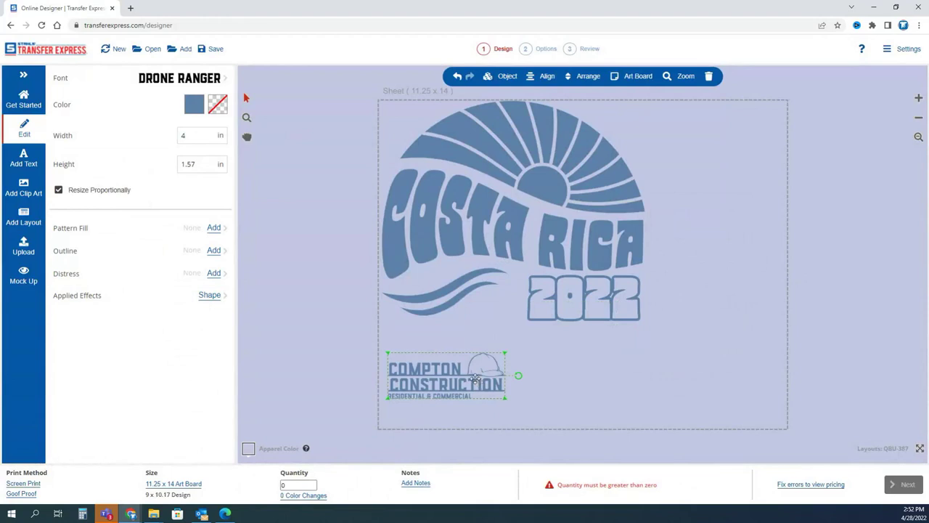
drag(519, 376, 446, 304)
key(ctrl+z)
Duplicate the logo, placing one copy to its right and pasting a third copy.
key(ctrl+c)
key(ctrl+v)
drag(493, 380, 731, 287)
key(ctrl+v)
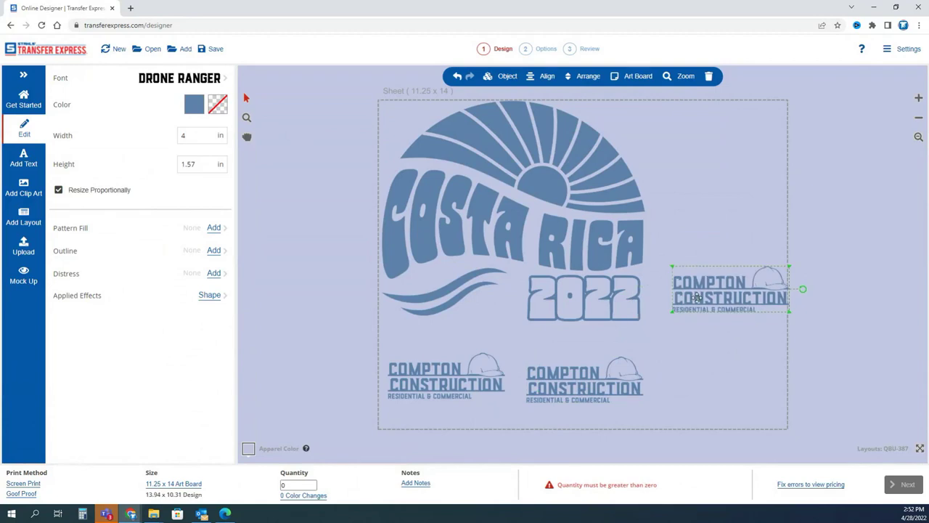
double_click(183, 136)
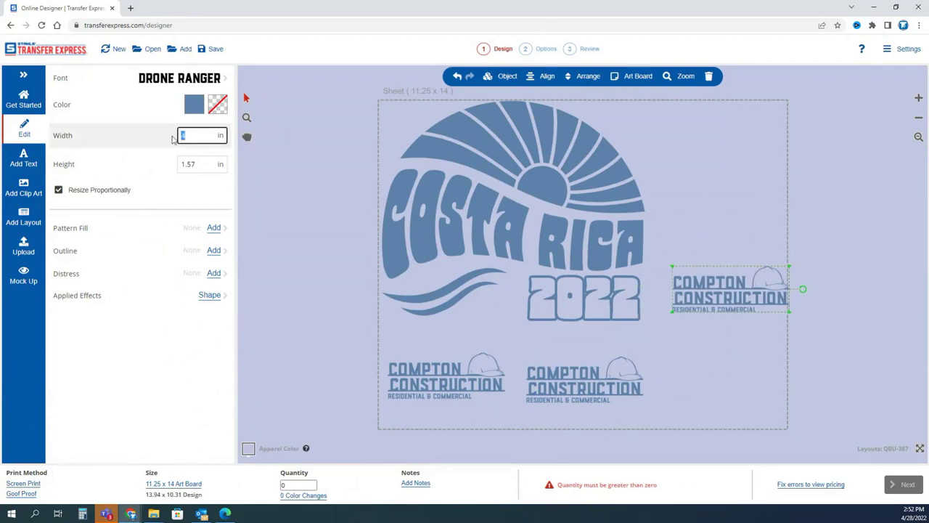
Rotate the enlarged construction logo to vertical and move it to the sheet's right edge.
text(11)
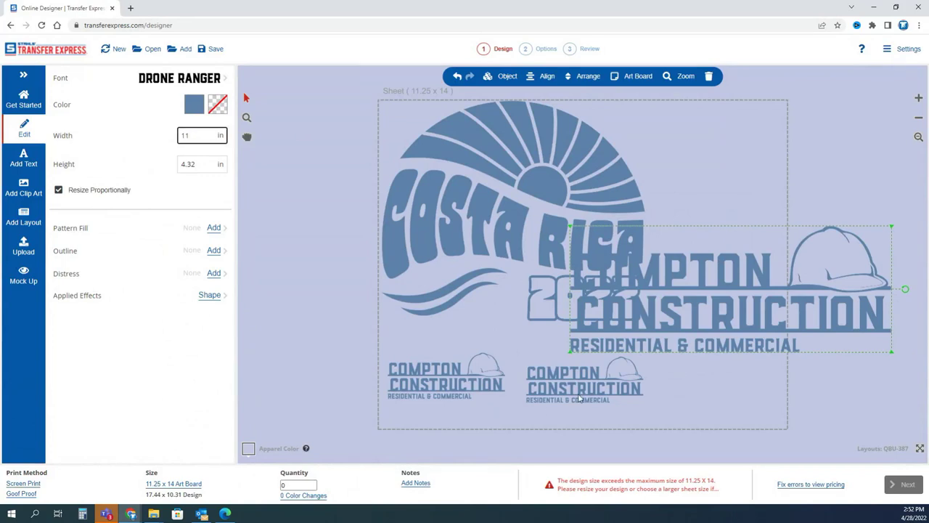
drag(906, 289, 729, 160)
drag(766, 310, 752, 283)
click(780, 323)
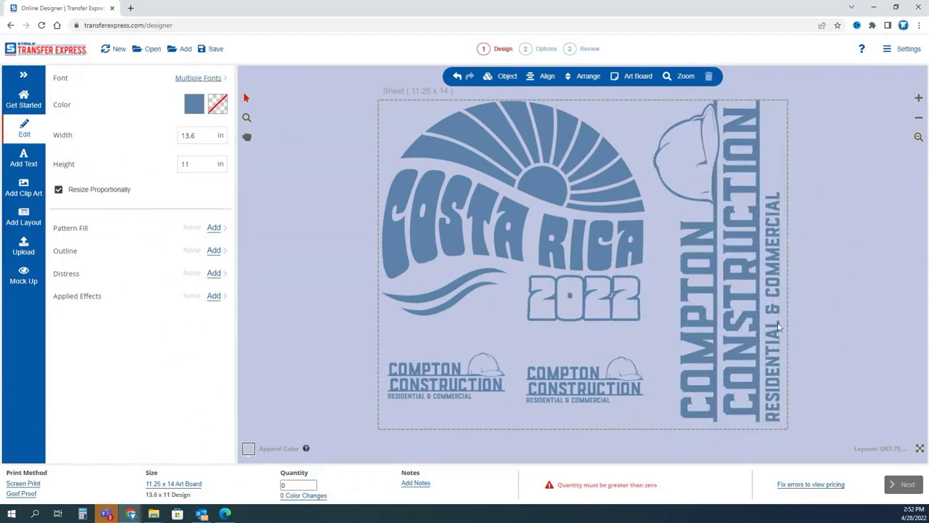
Append the company phone number after RESIDENTIAL & COMMERCIAL and enlarge that line along the logo.
double_click(779, 325)
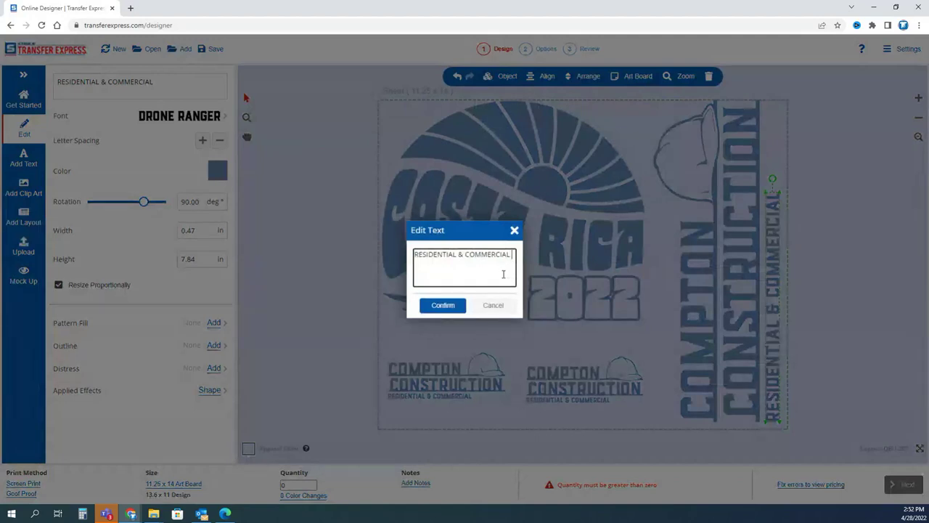
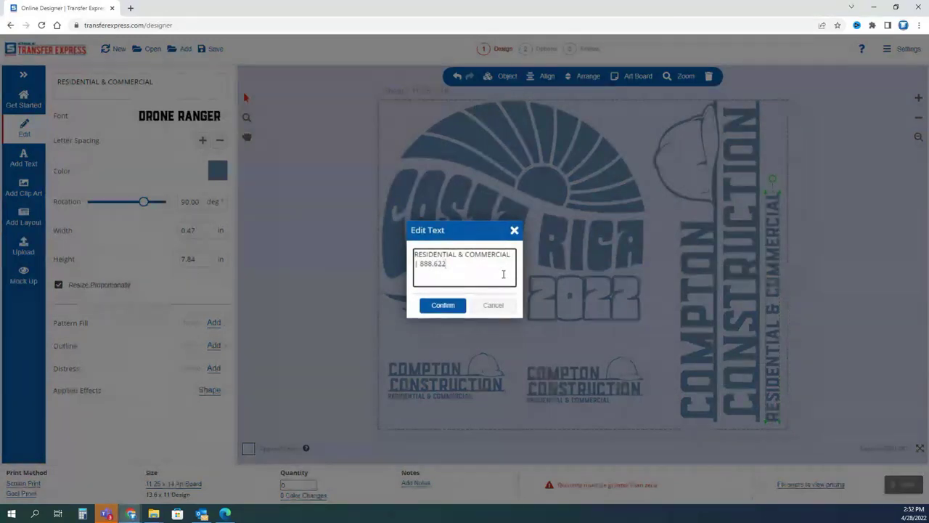
click(451, 307)
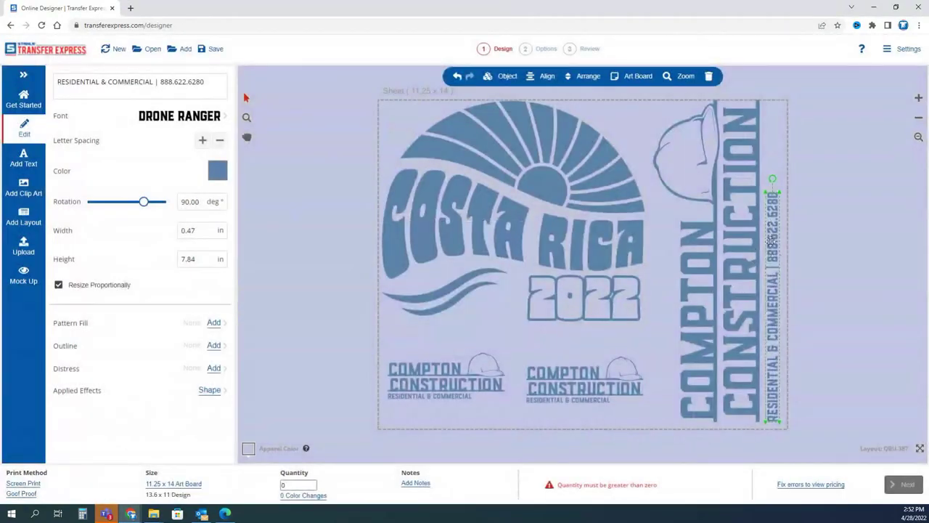
click(809, 294)
click(777, 239)
drag(779, 194, 816, 111)
click(833, 152)
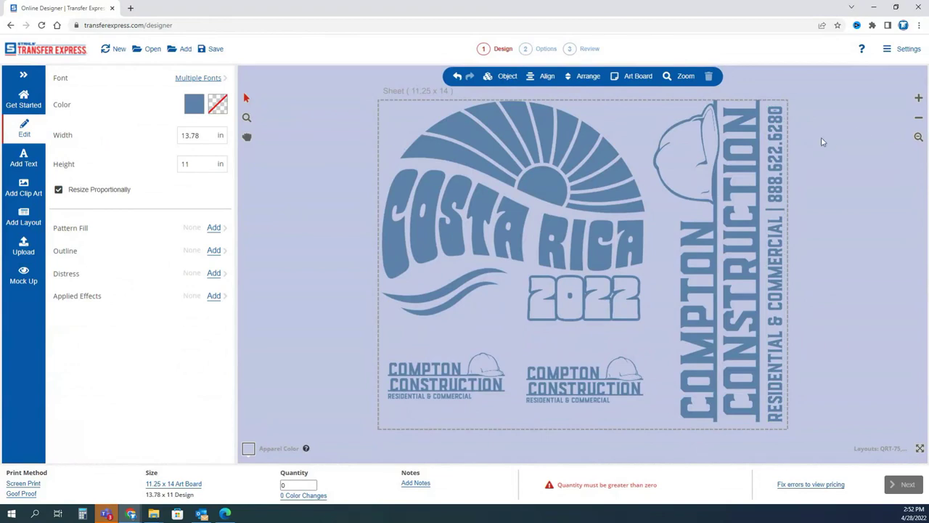
Replace COMPTON with DAVIS in the vertical logo, select everything, and set quantity to 12.
double_click(683, 282)
double_click(435, 255)
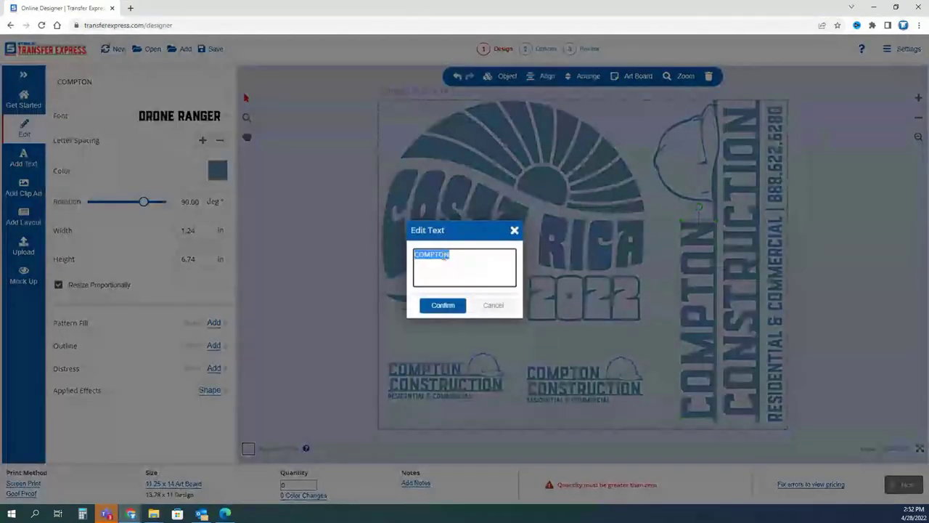
text(DAVIS)
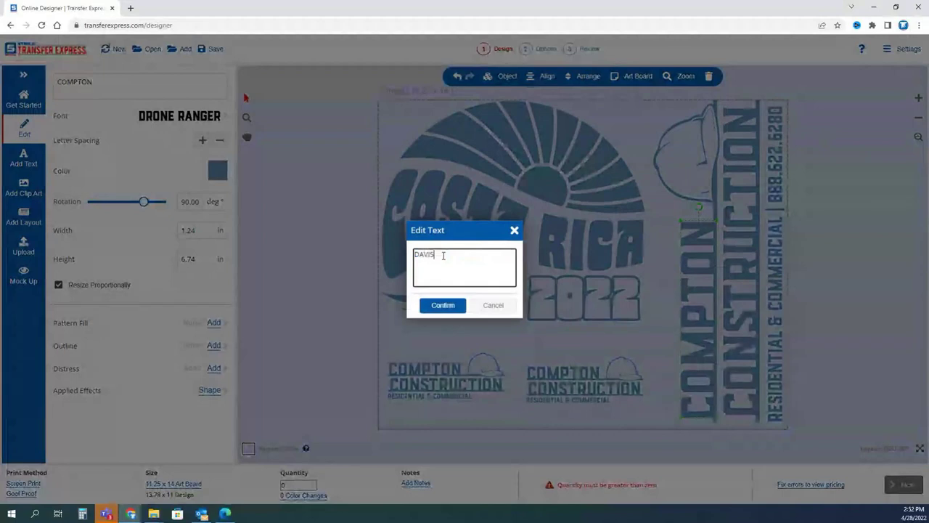
click(451, 305)
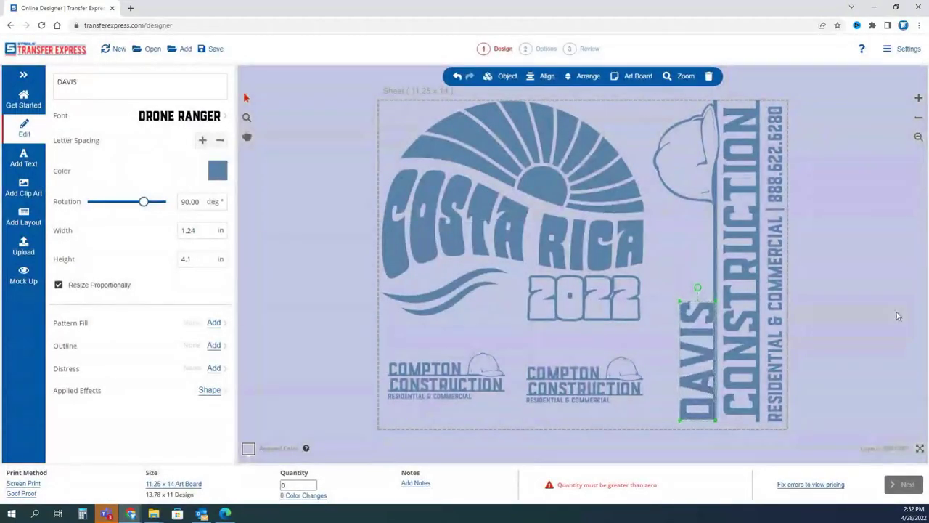
key(ctrl+a)
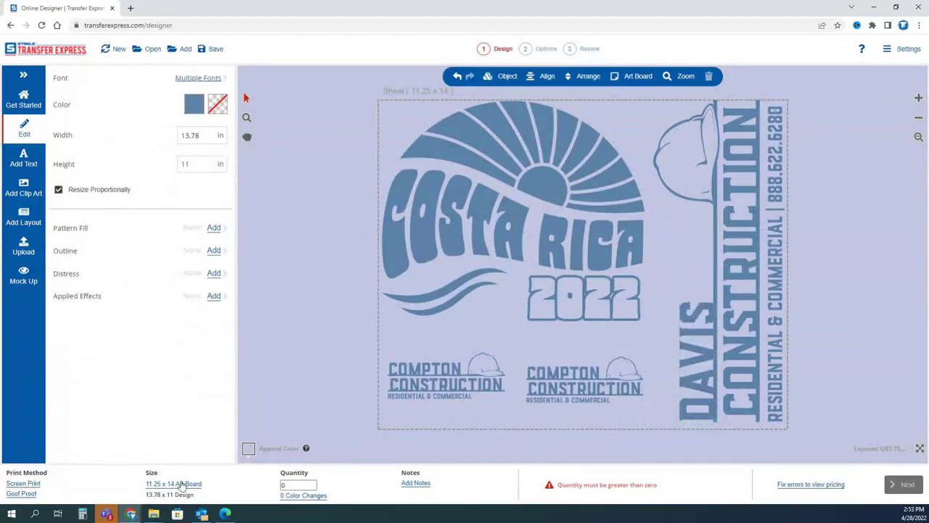
click(284, 485)
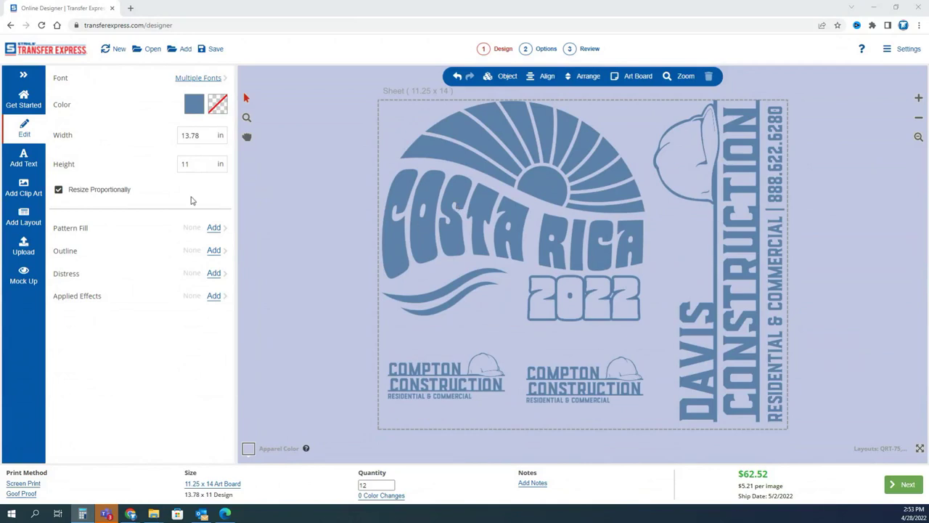
Show the complete gang sheet as a Mock Up on the light blue tee.
click(301, 141)
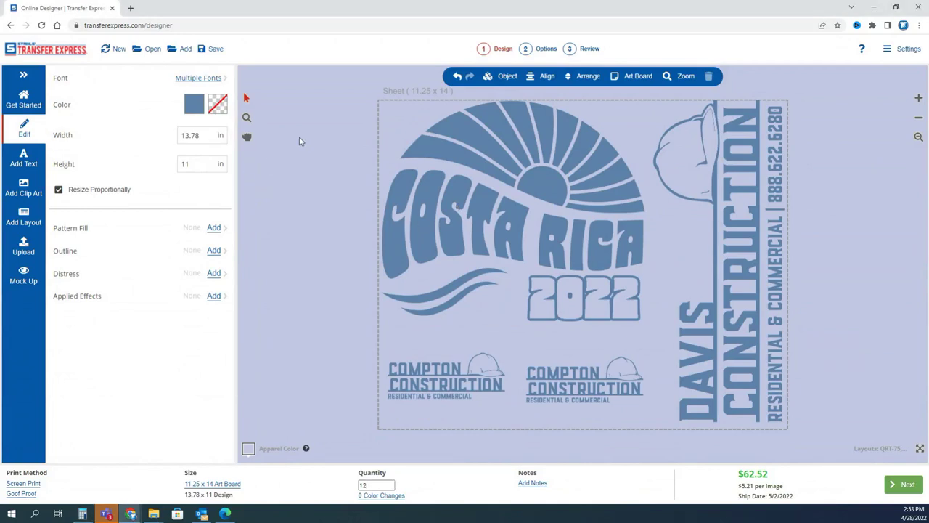
drag(320, 87, 654, 333)
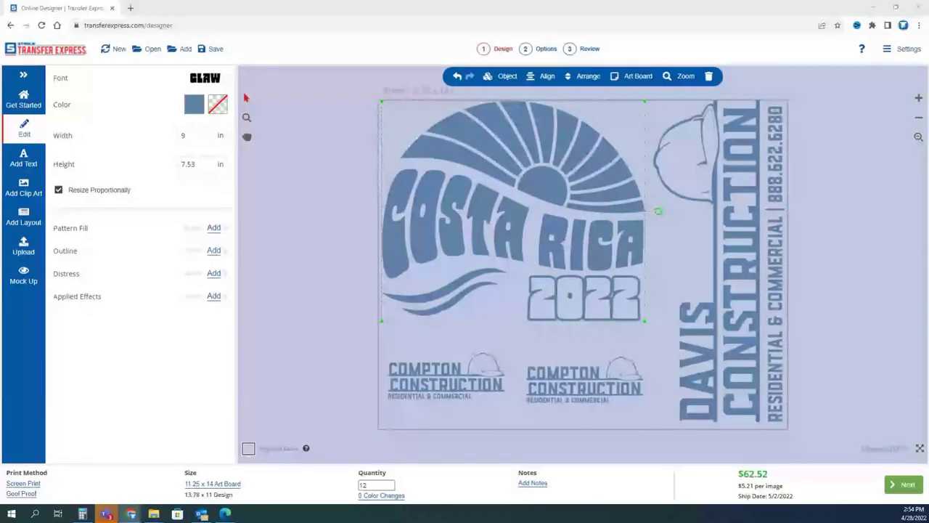
click(355, 284)
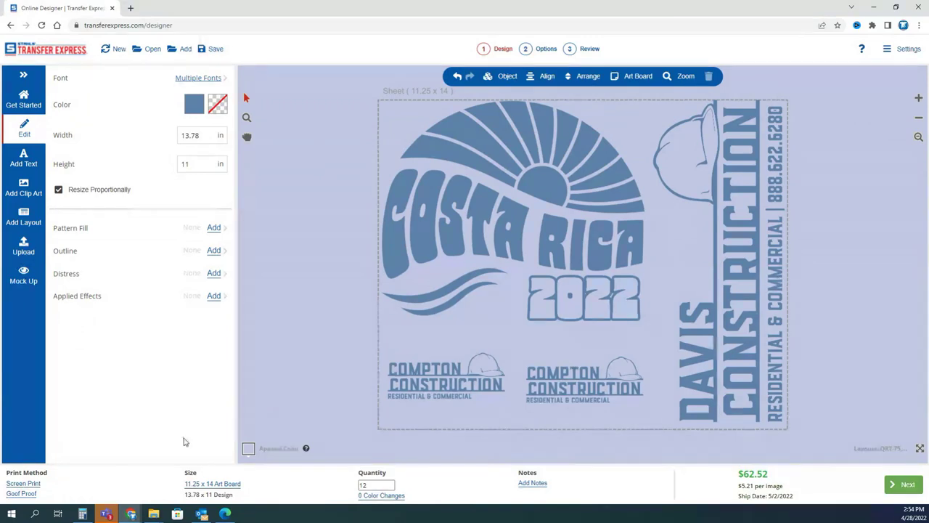
click(24, 277)
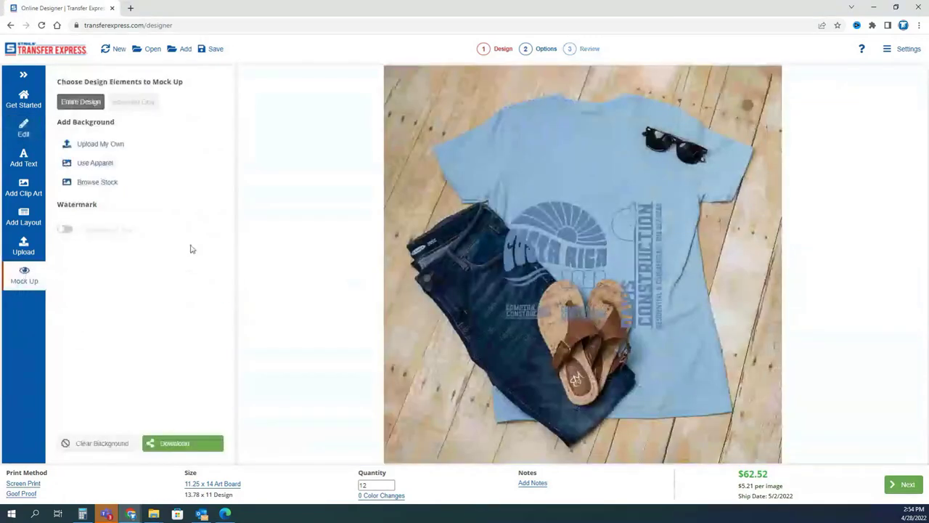
click(91, 146)
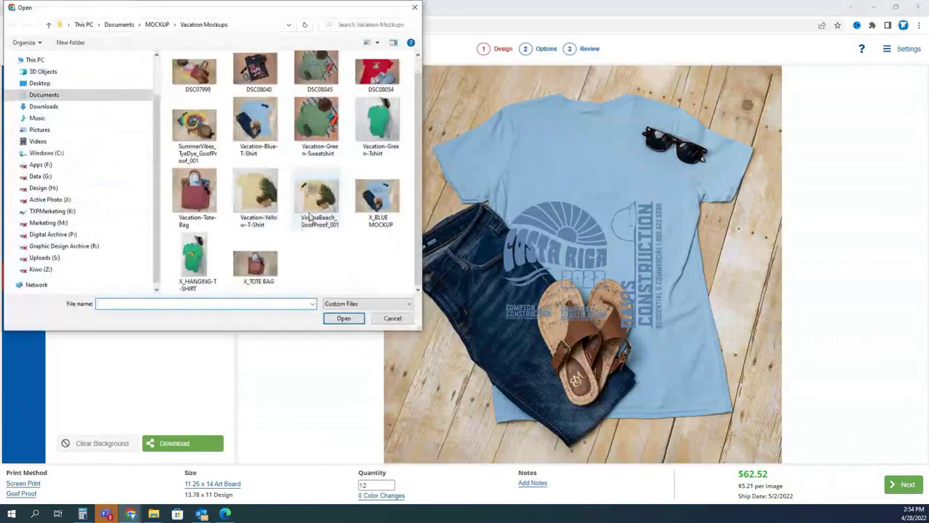
scroll(310, 216, up, 1)
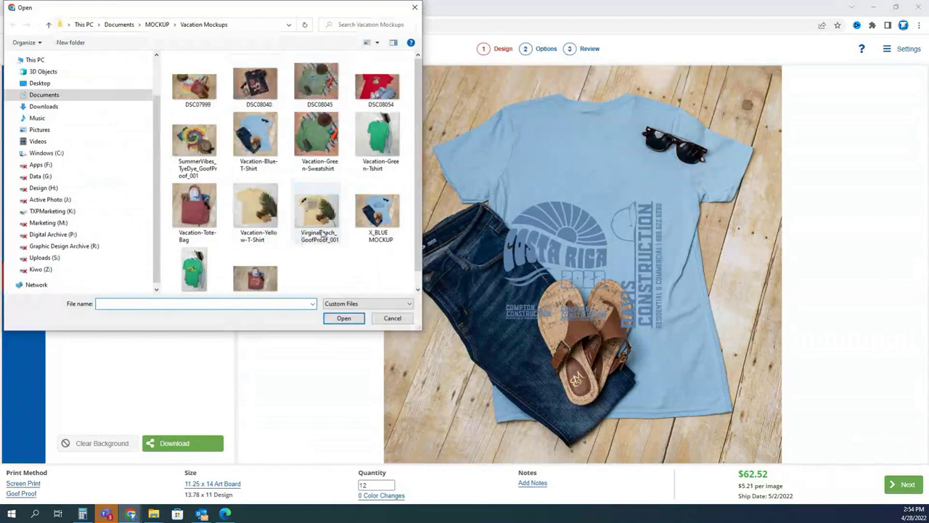
scroll(351, 263, down, 1)
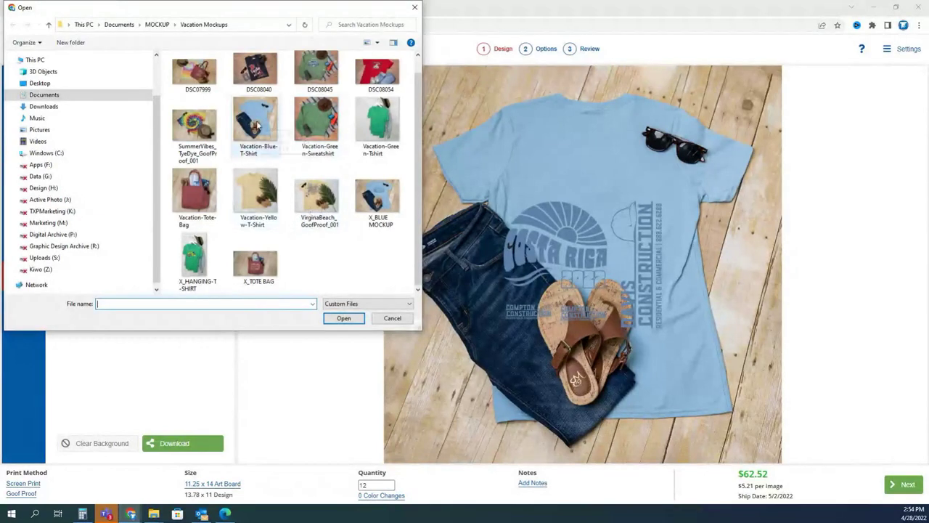
click(392, 319)
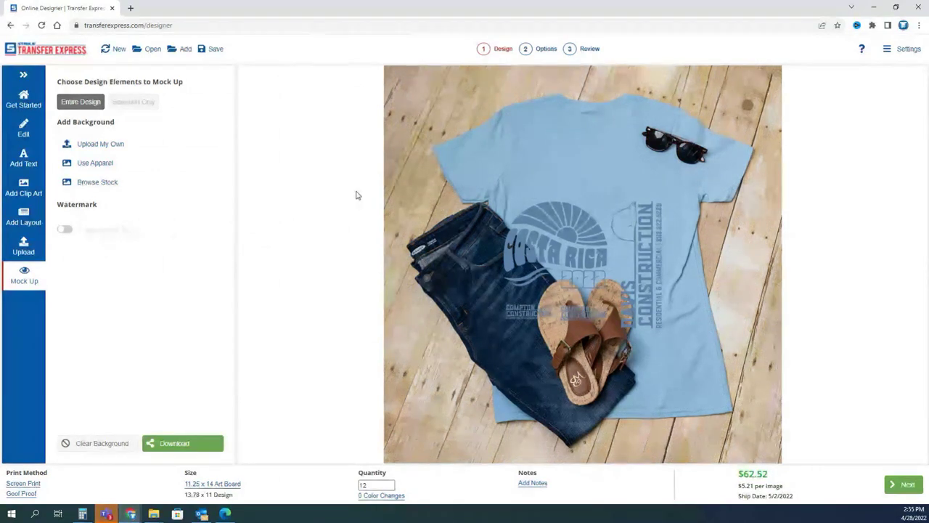
Show only the Costa Rica artwork with Selection Only, shrunk and placed on the upper chest.
drag(436, 176, 686, 347)
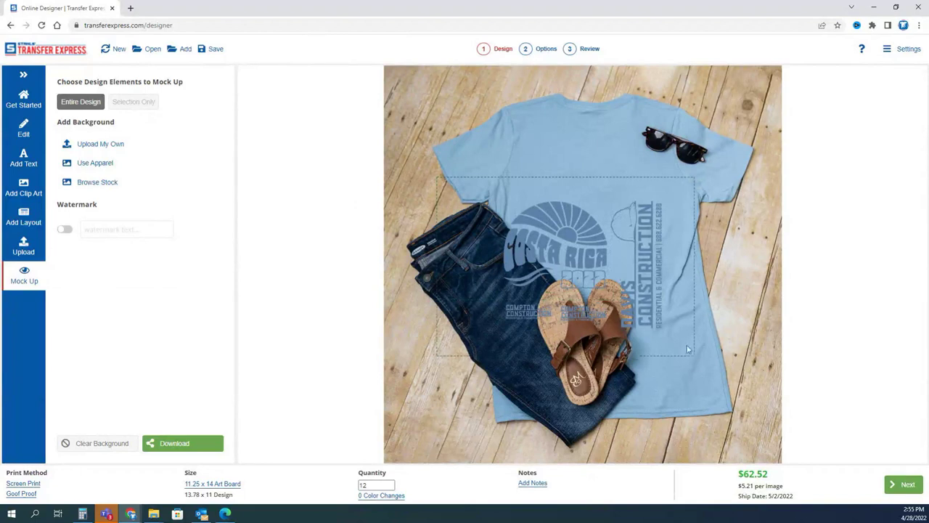
drag(484, 129, 642, 240)
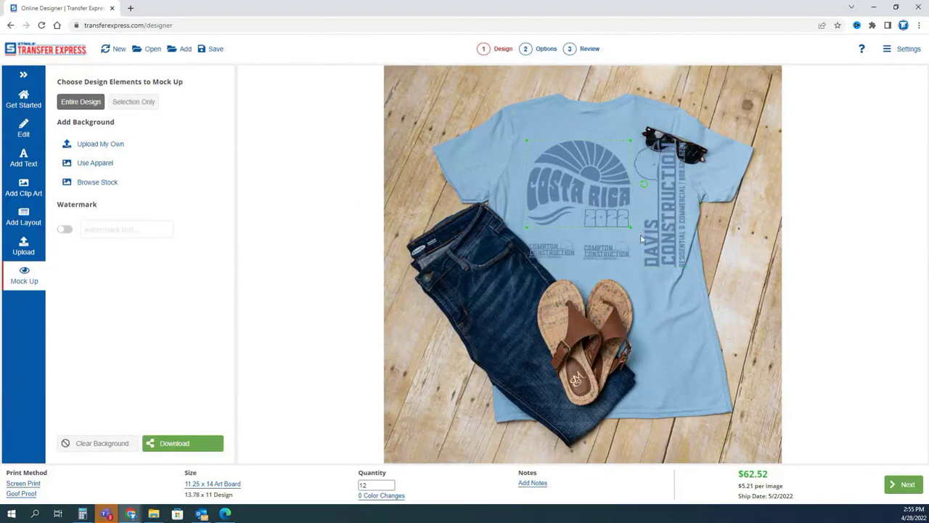
click(143, 105)
drag(592, 180, 667, 187)
drag(651, 230, 631, 202)
click(584, 127)
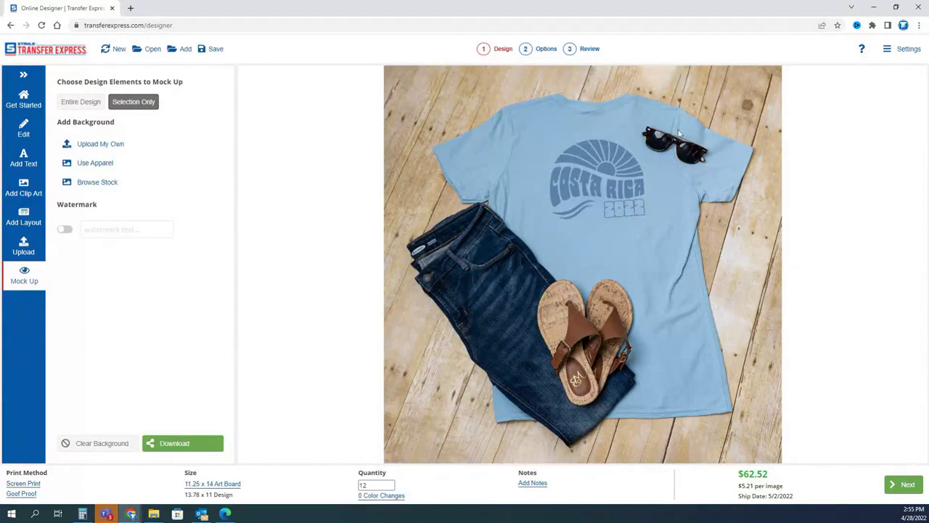
click(618, 187)
drag(618, 187, 615, 188)
click(670, 332)
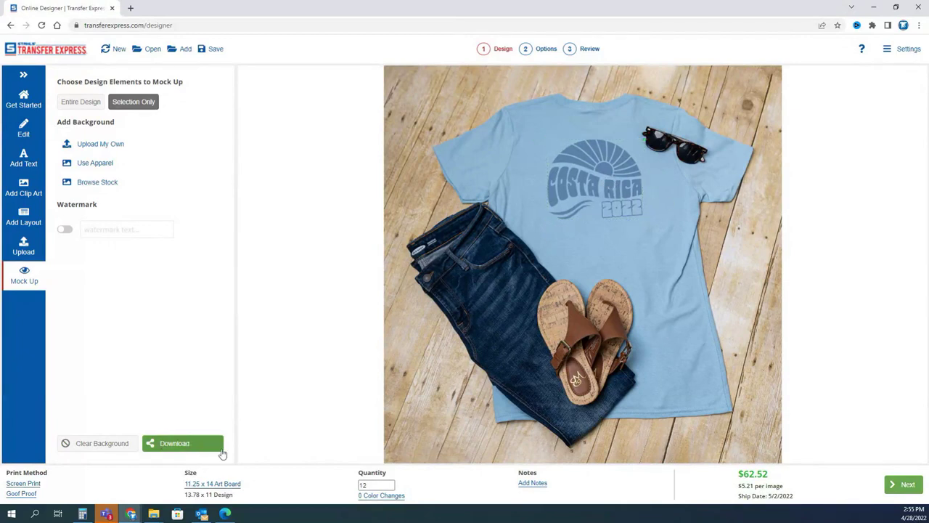
Download the mock-up image, nudge the design slightly, and return to editing the sheet.
click(183, 448)
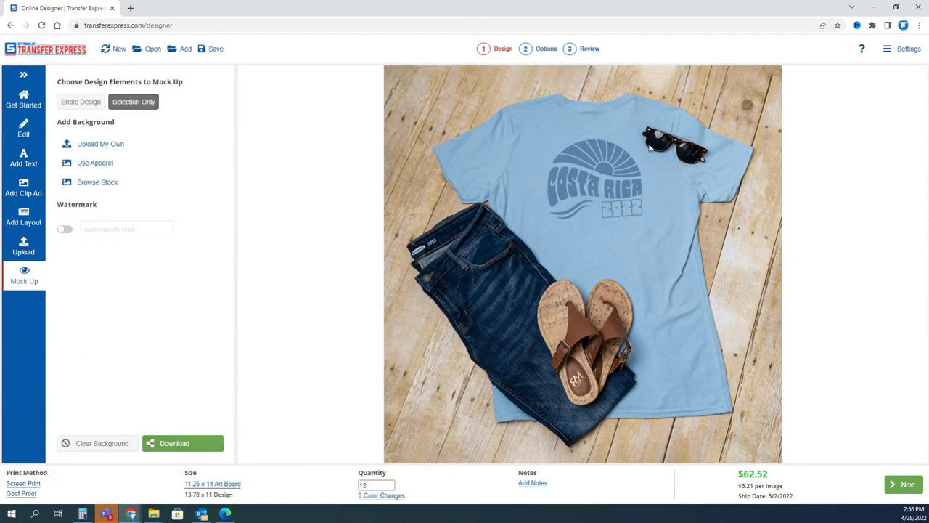
click(584, 183)
drag(584, 183, 587, 189)
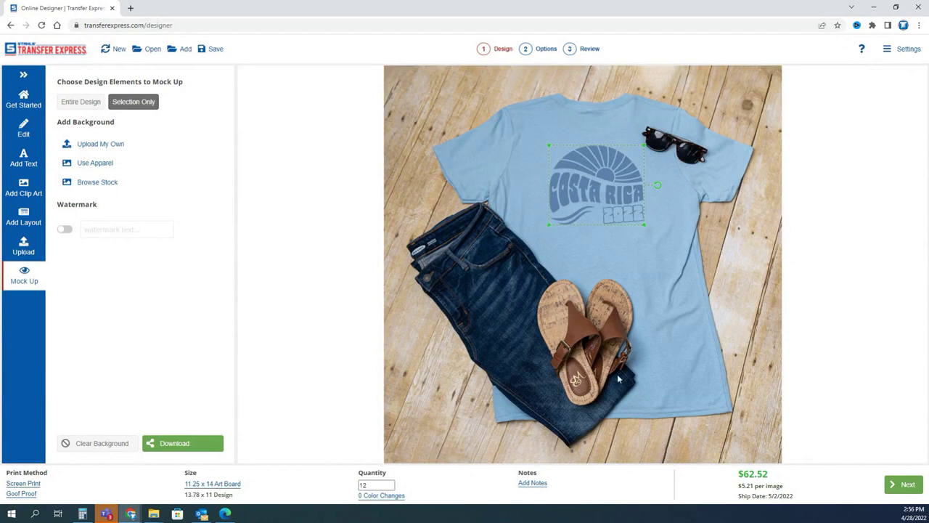
click(24, 129)
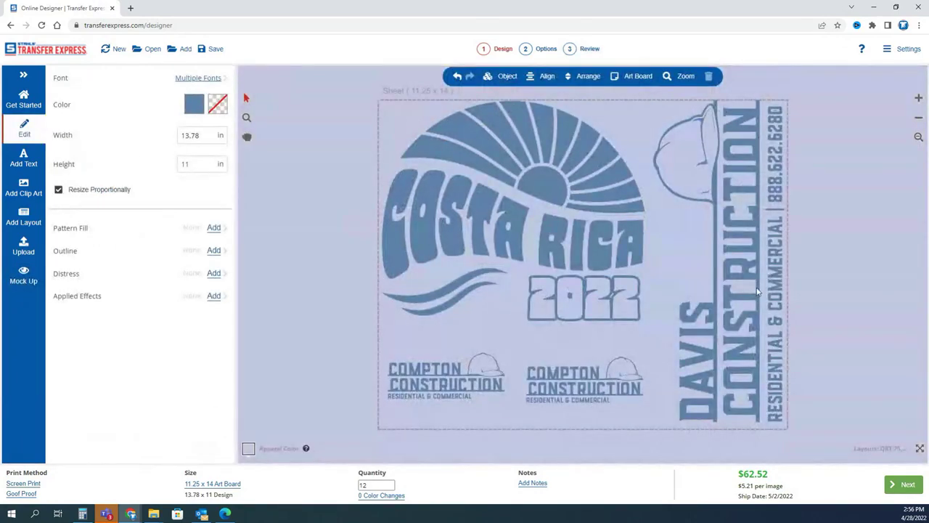
click(907, 485)
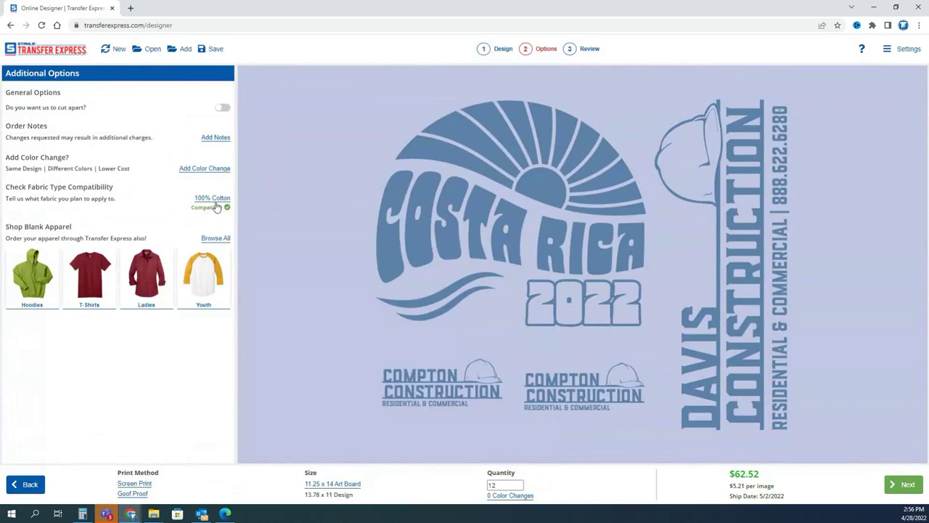
click(894, 485)
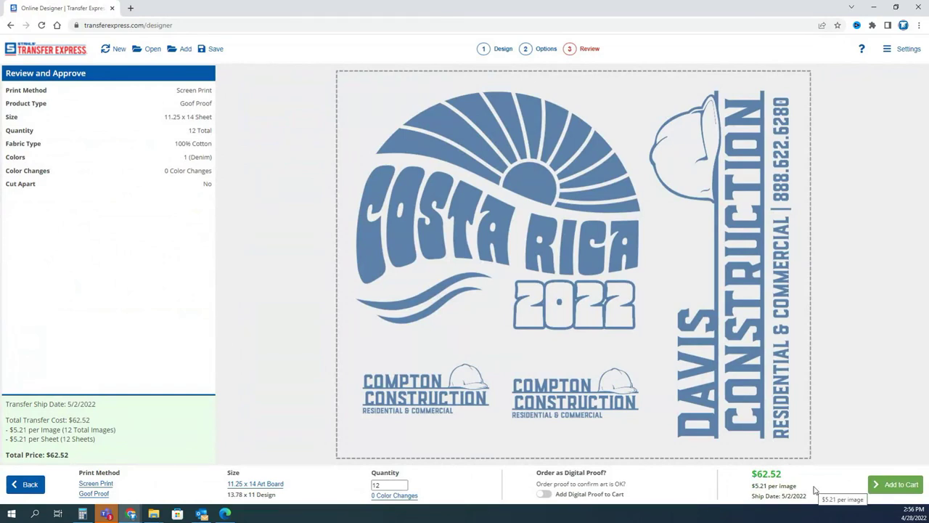
click(25, 485)
click(25, 484)
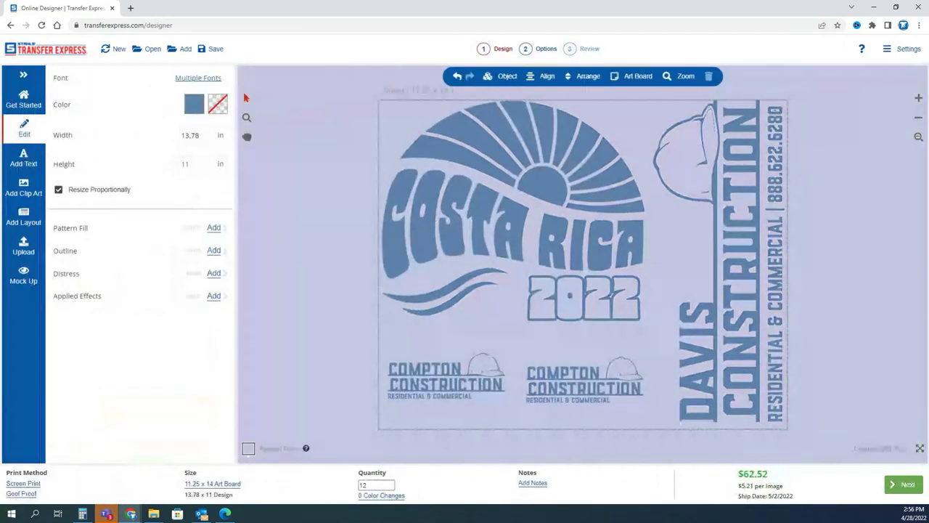